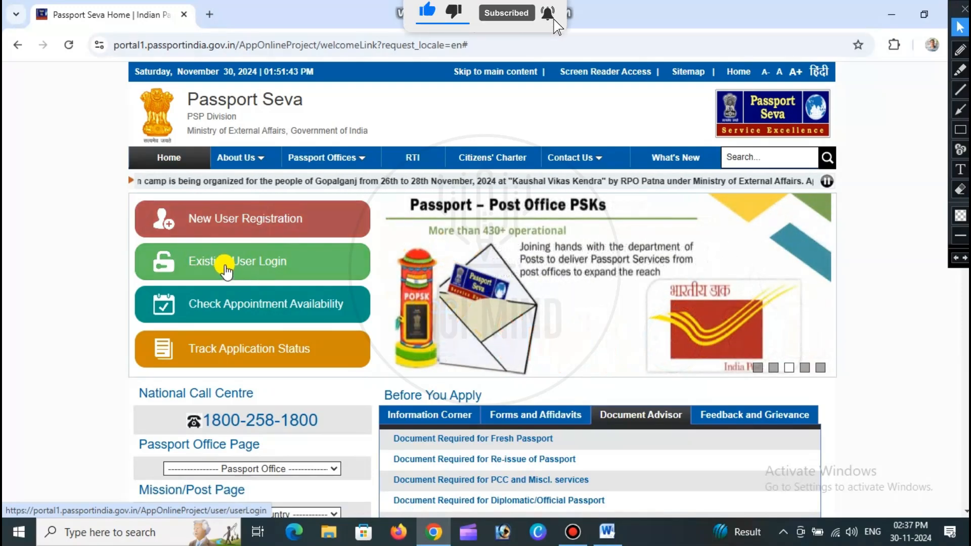
# - Log in as an existing user with the prefilled login ID, entering the account password and the displayed captcha characters
pyautogui.click(248, 266)
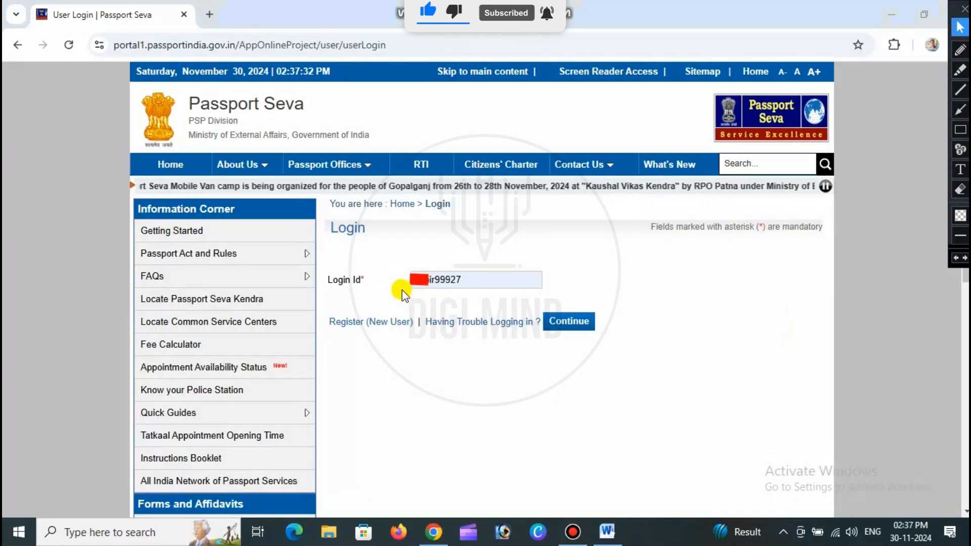
pyautogui.click(571, 323)
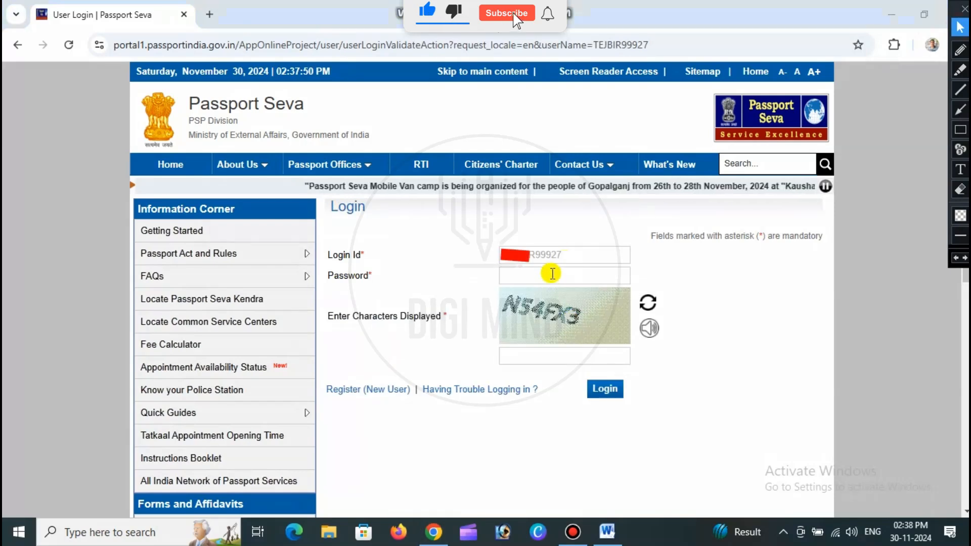
pyautogui.click(550, 277)
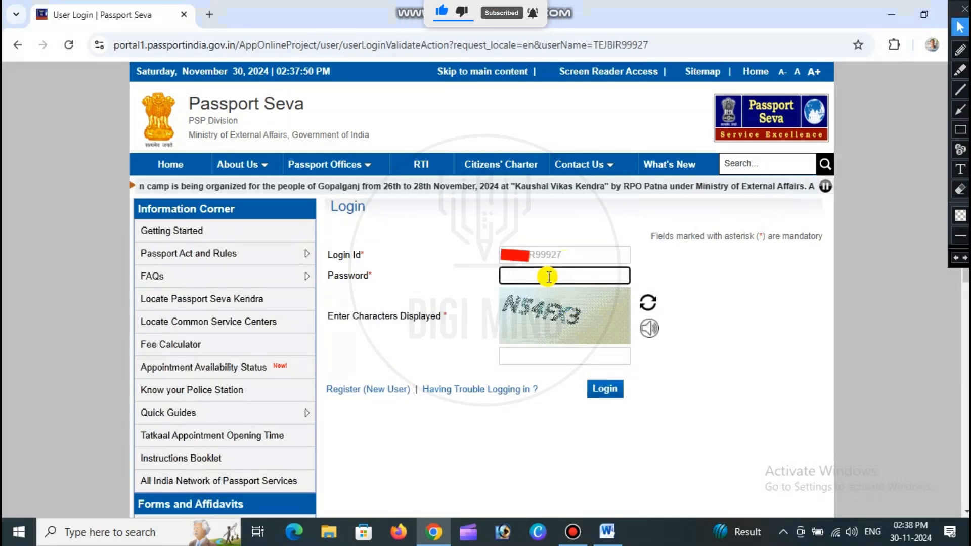
pyautogui.hotkey('ctrl', 'v')
pyautogui.click(542, 358)
pyautogui.write('n')
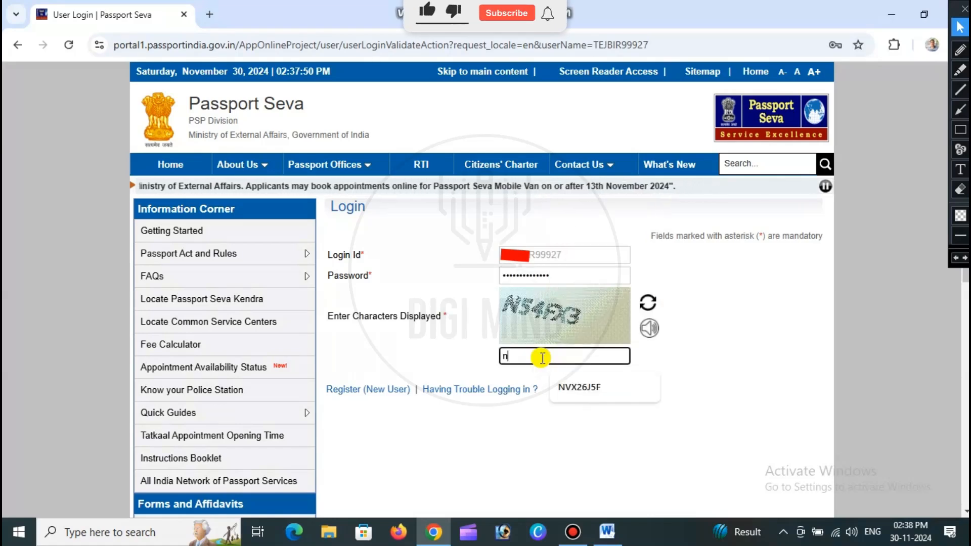
pyautogui.press('BackSpace')
pyautogui.write('N54FX3')
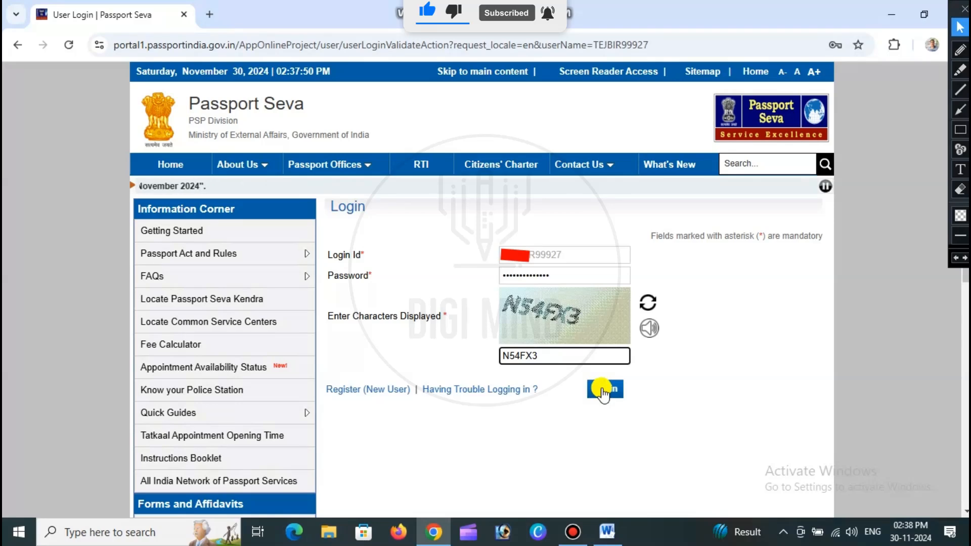
pyautogui.click(604, 391)
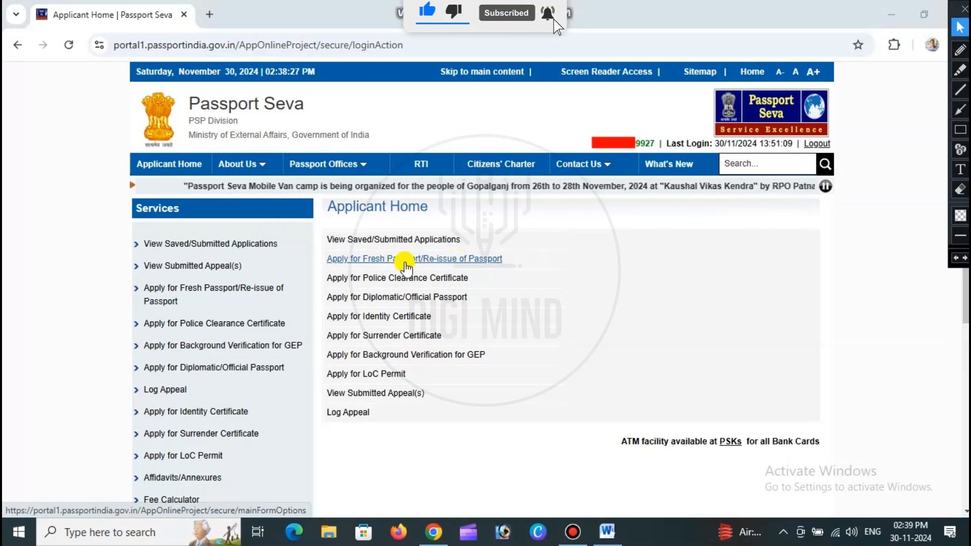
# - Open the online application form for Fresh Passport/Re-issue of Passport
pyautogui.click(405, 260)
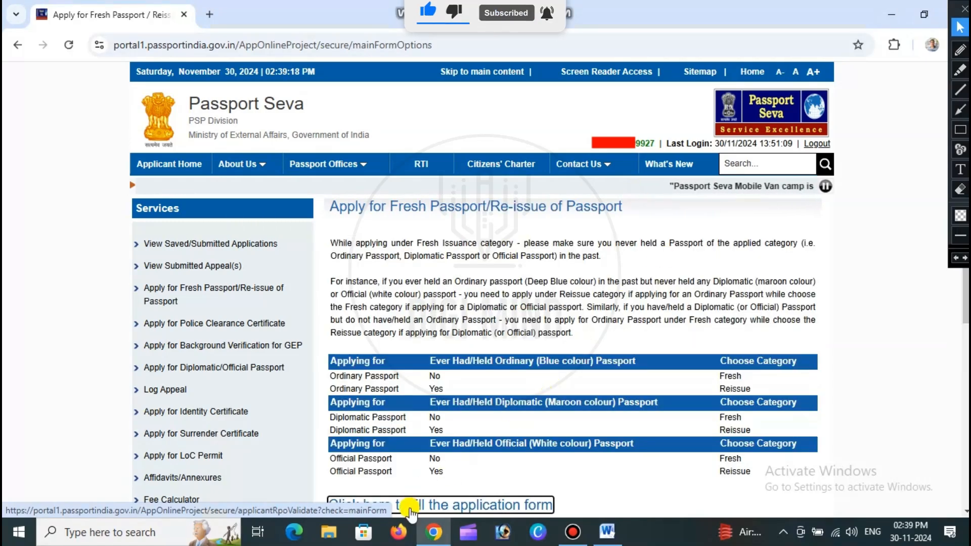
pyautogui.scroll(-1, 575, 331)
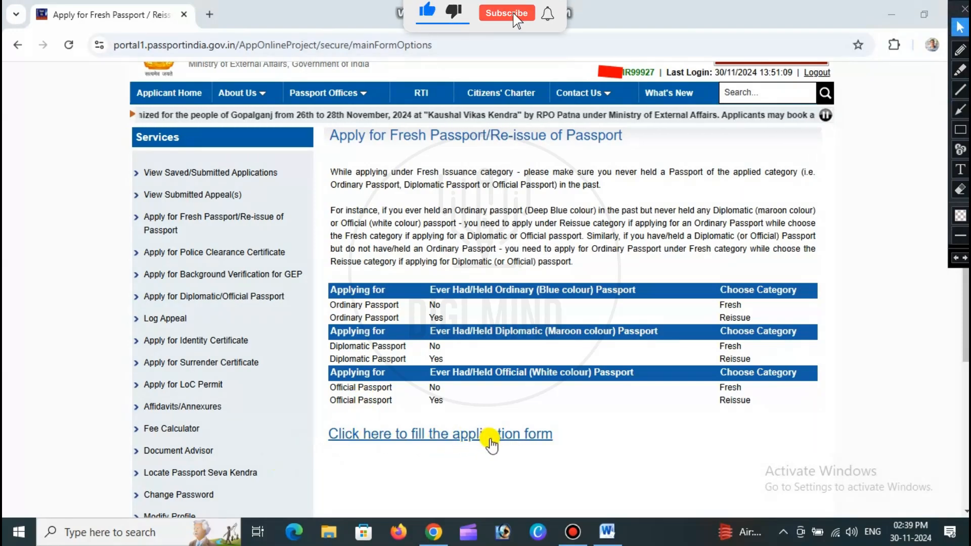
pyautogui.click(449, 436)
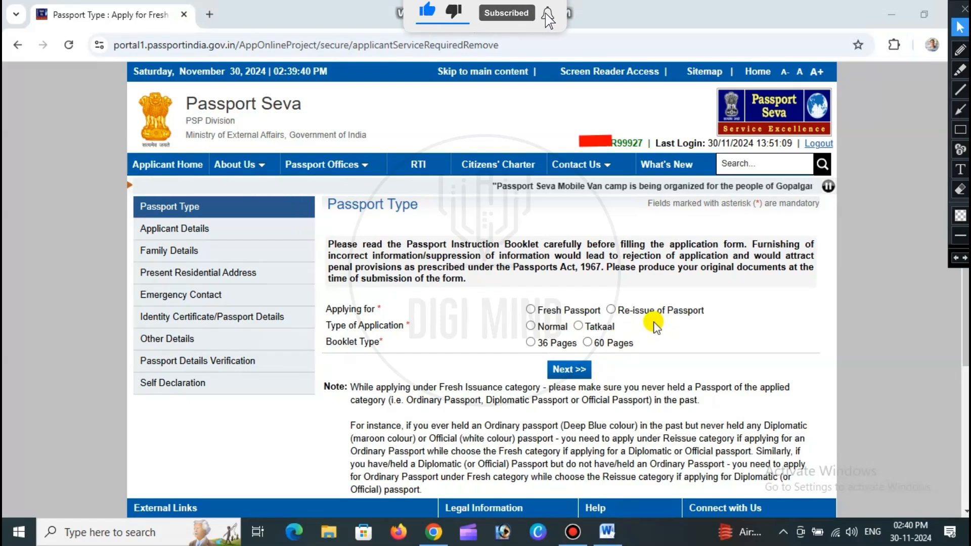
# - Submit the passport type as Re-issue of Passport for Lost Passport, with Normal application and a 36 Pages booklet
pyautogui.click(611, 311)
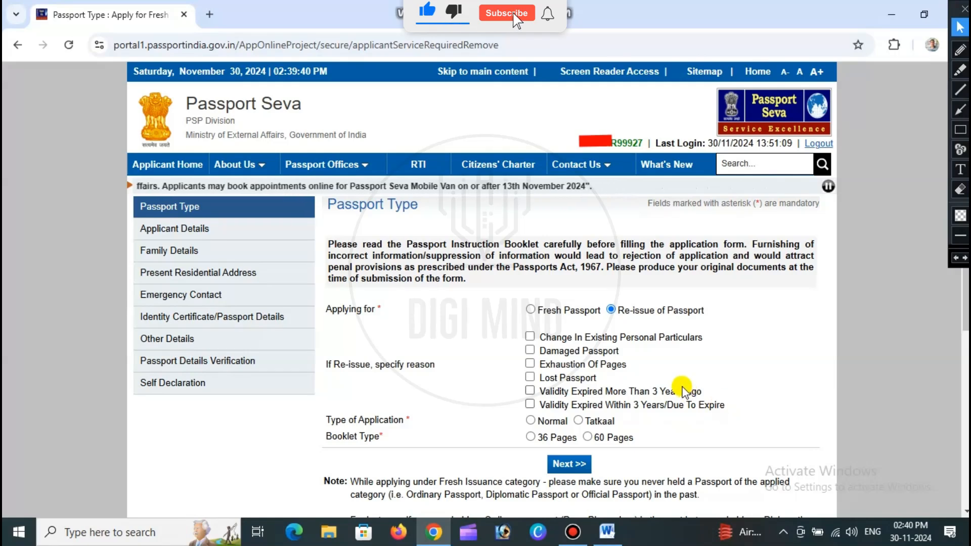
pyautogui.click(530, 377)
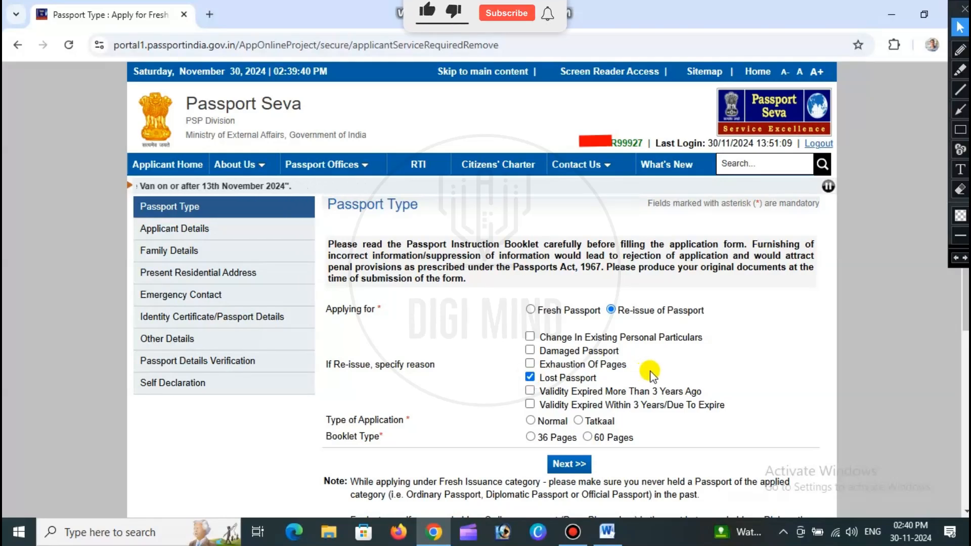
pyautogui.click(530, 421)
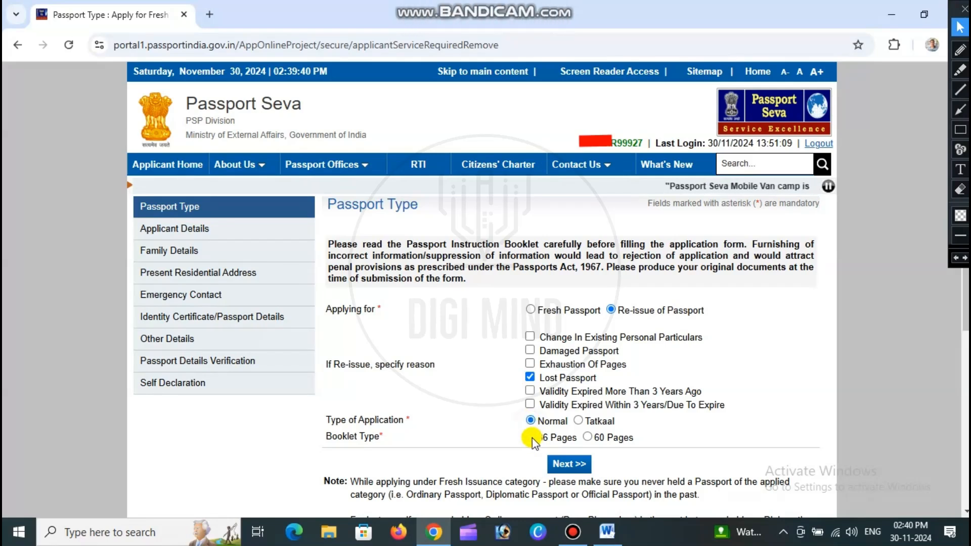
pyautogui.click(530, 436)
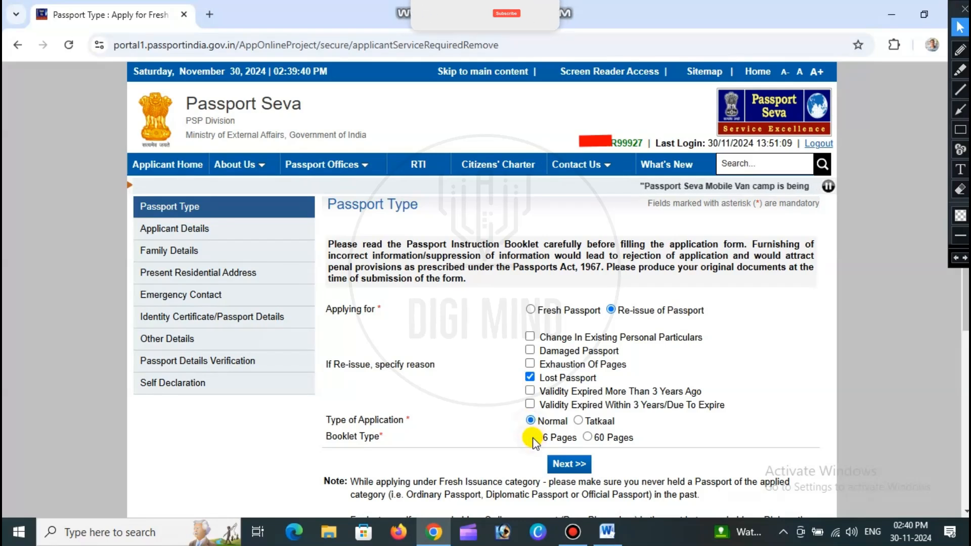
pyautogui.click(569, 464)
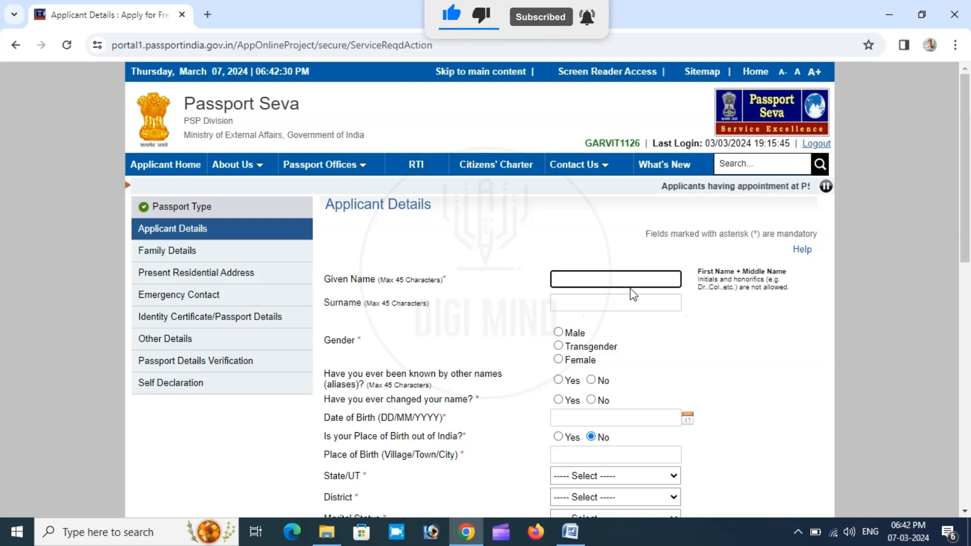
# - Enter the applicant's given name and surname, set the gender to Male, and answer No to aliases and changed name
pyautogui.press('Tab')
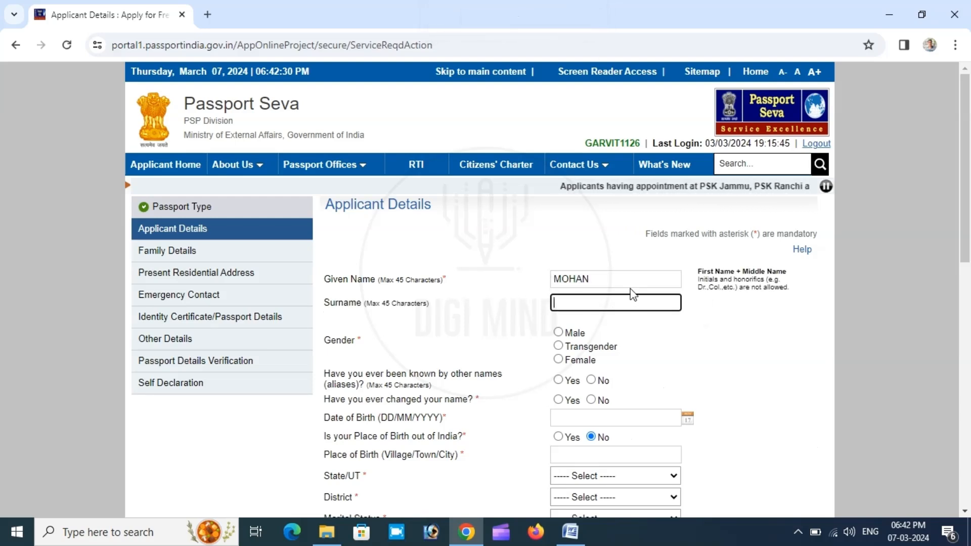
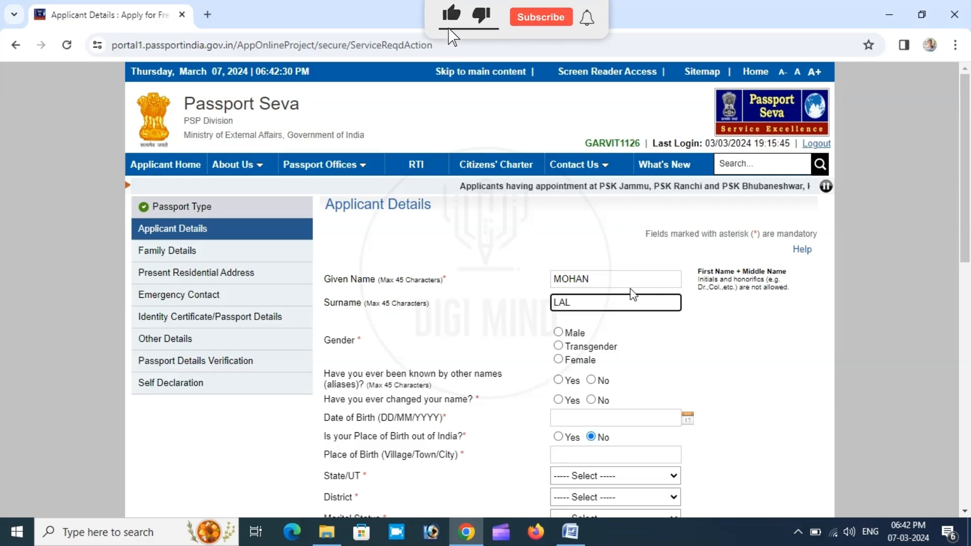
pyautogui.click(558, 332)
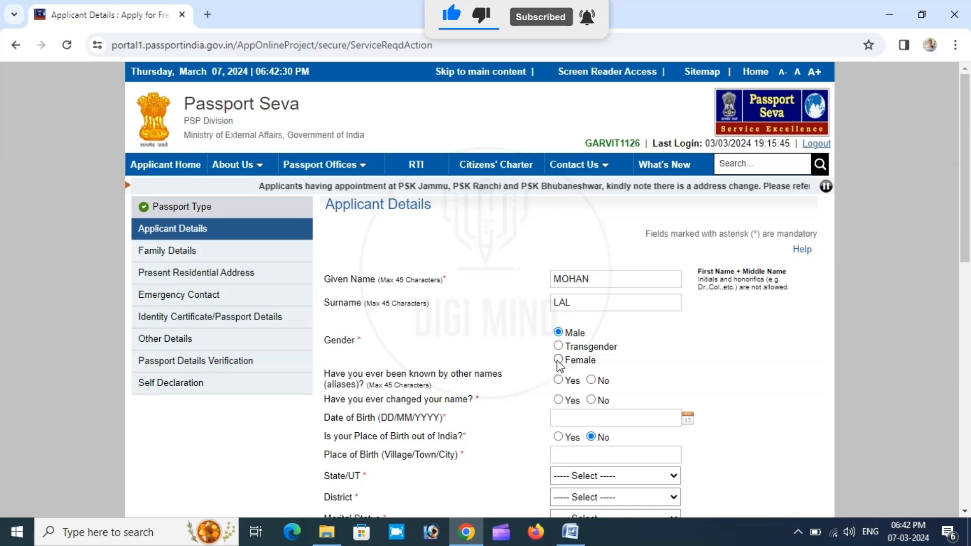
# - Enter the applicant's date of birth in DD/MM/YYYY format
pyautogui.scroll(-3, 579, 362)
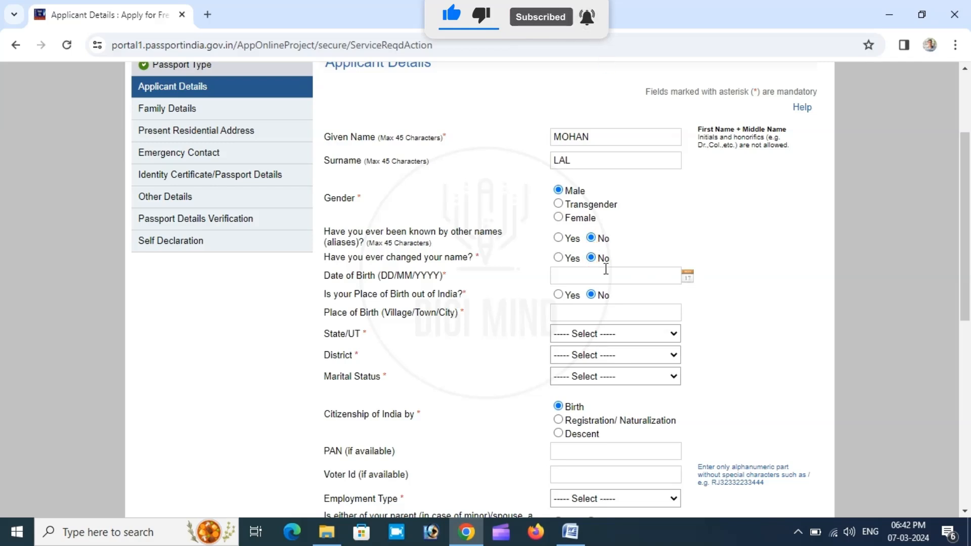
pyautogui.click(578, 273)
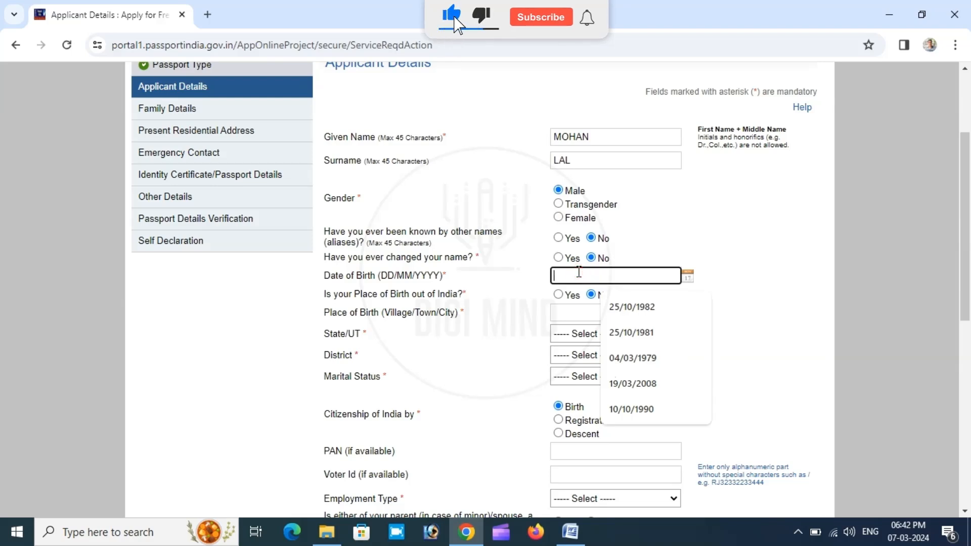
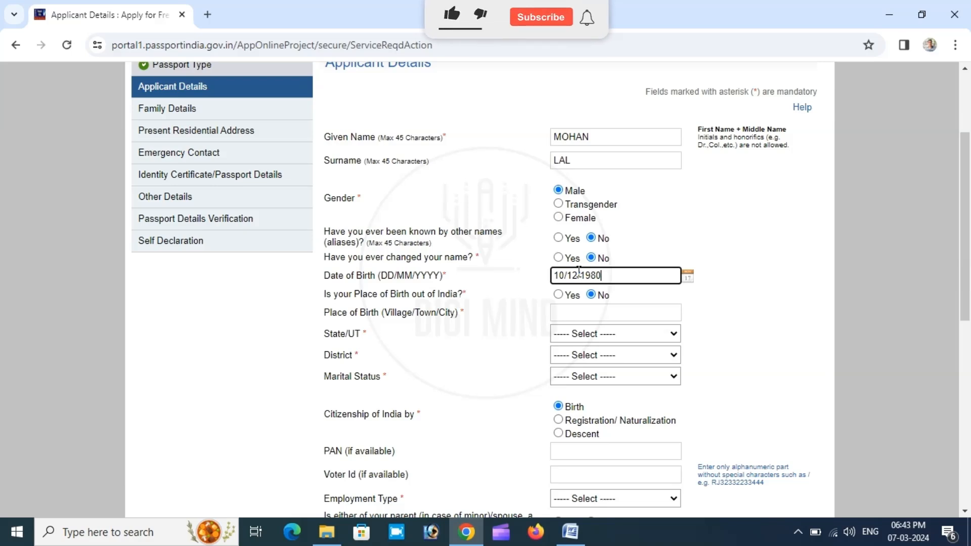
pyautogui.press('Tab')
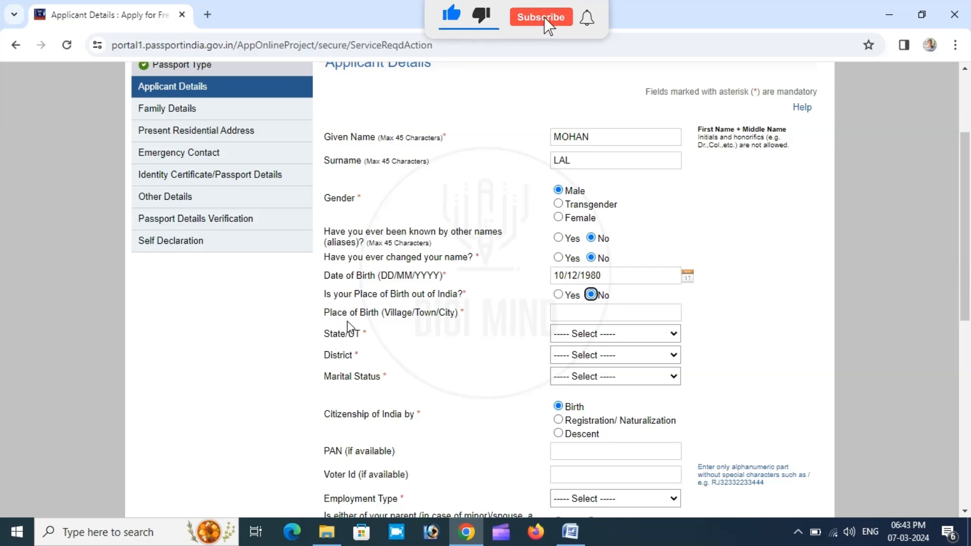
# - Set the place of birth to LADWA in Kurukshetra district, Haryana, and the marital status to Married
pyautogui.click(599, 310)
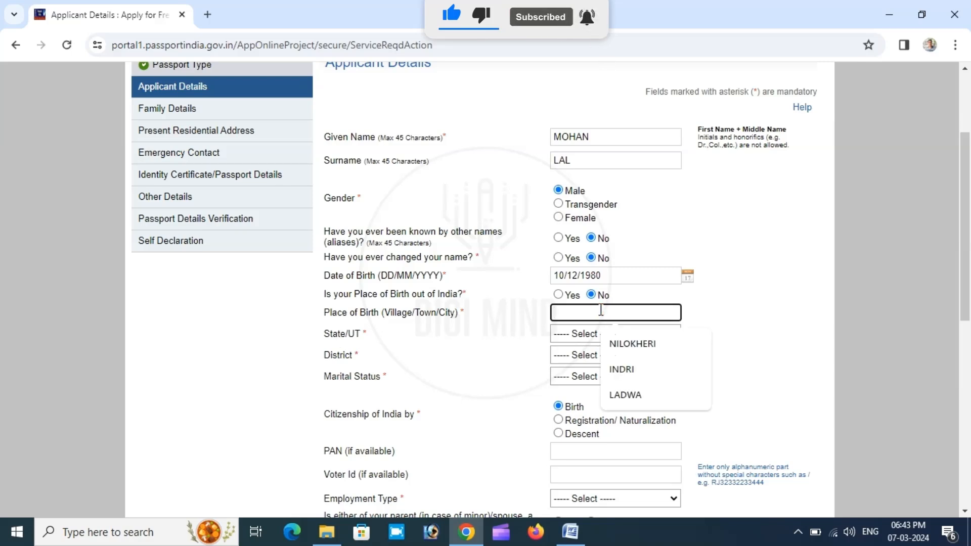
pyautogui.write('LADW')
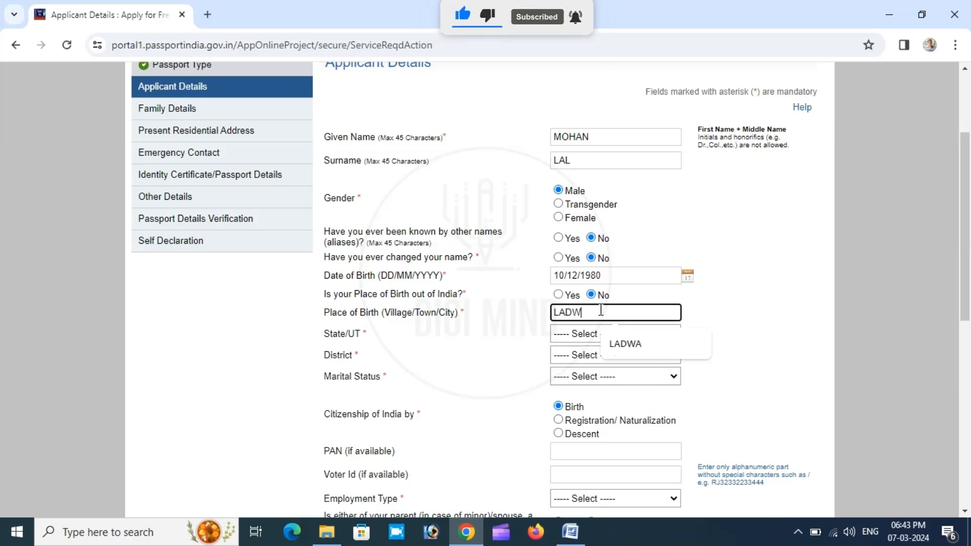
pyautogui.write('A')
pyautogui.press('Tab')
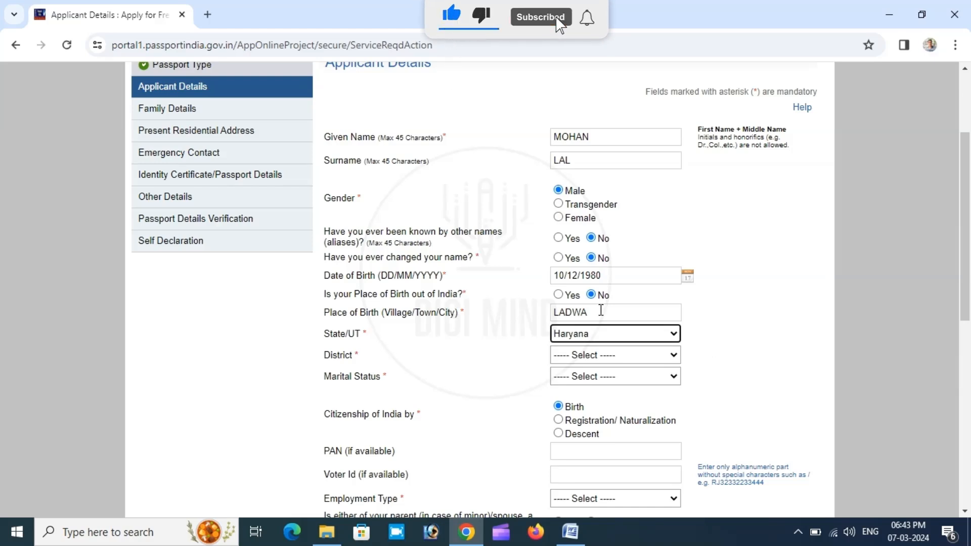
pyautogui.press('Tab')
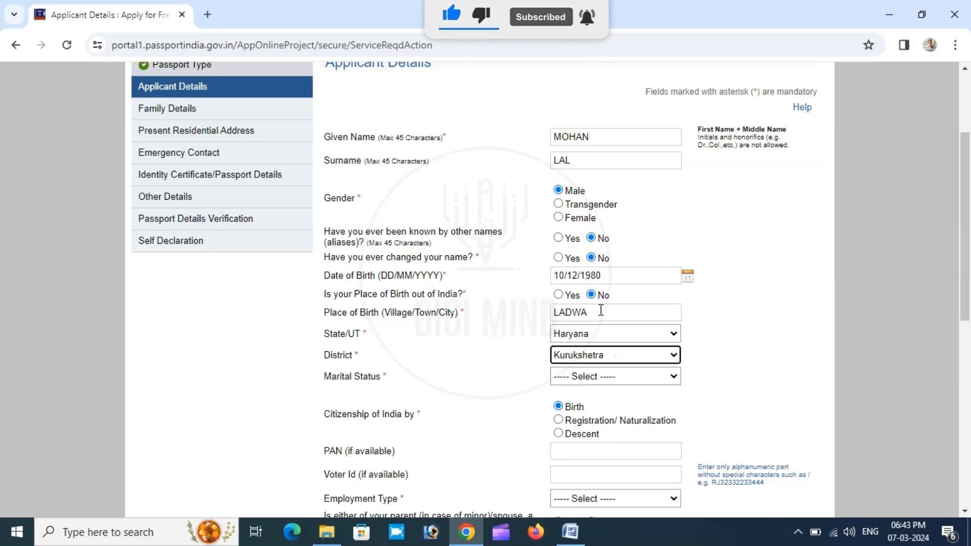
pyautogui.press('Tab')
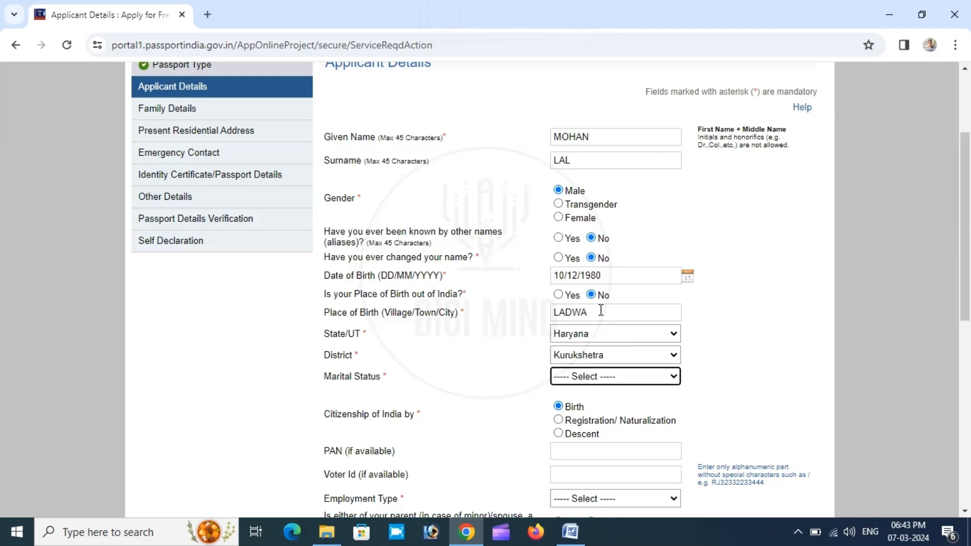
pyautogui.click(585, 381)
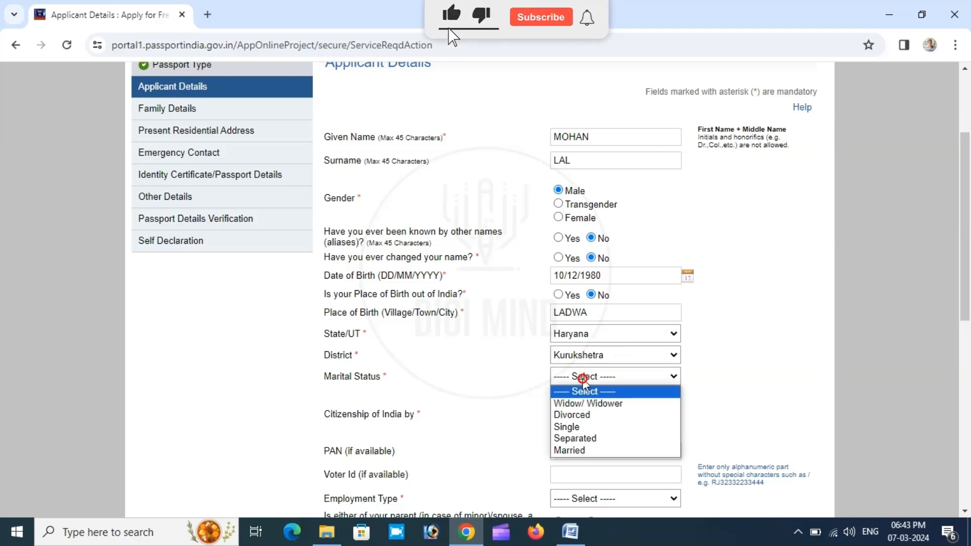
pyautogui.click(569, 450)
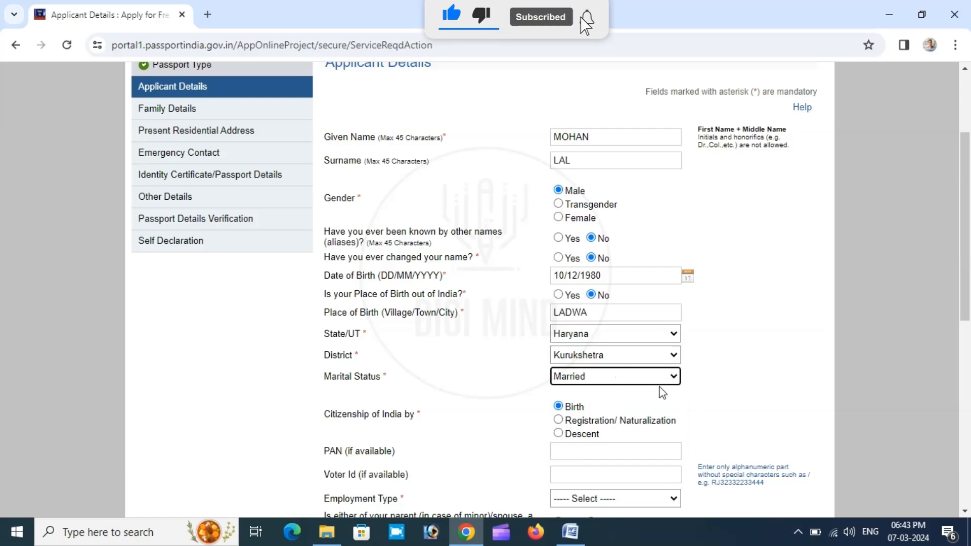
# - Set employment type to Self Employed, answer No to government servant parent or spouse, and choose 10th Pass And Above as educational qualification
pyautogui.scroll(-2, 661, 390)
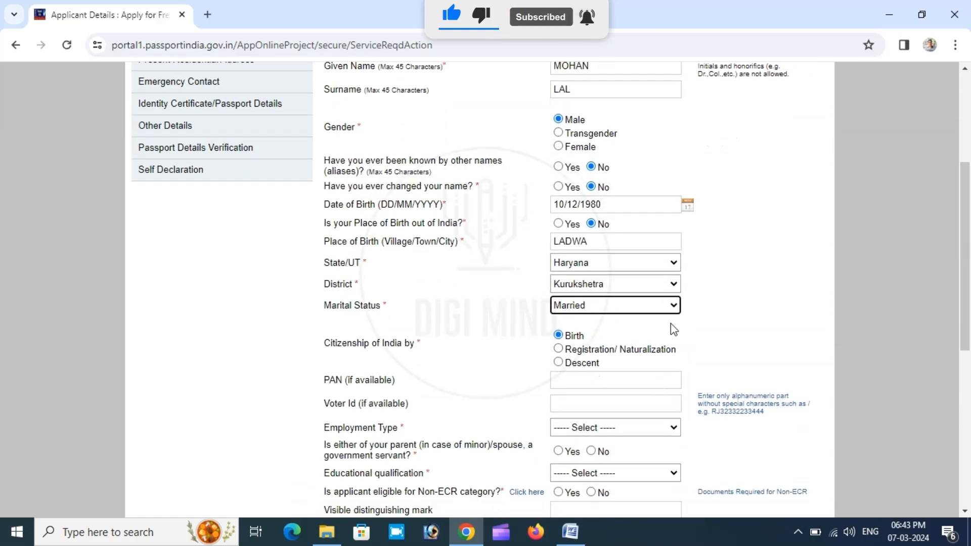
pyautogui.scroll(-1, 672, 325)
pyautogui.scroll(1, 672, 325)
pyautogui.scroll(-4, 673, 325)
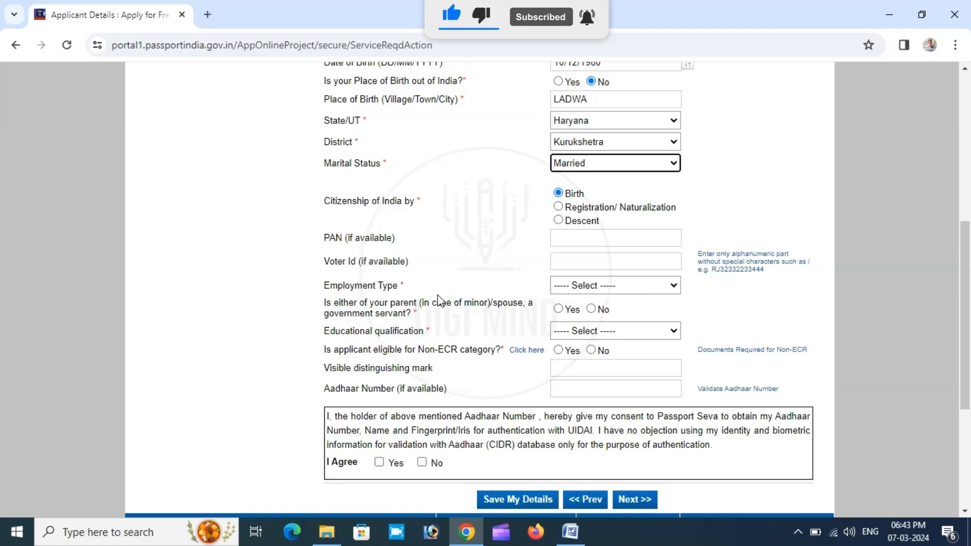
pyautogui.click(593, 285)
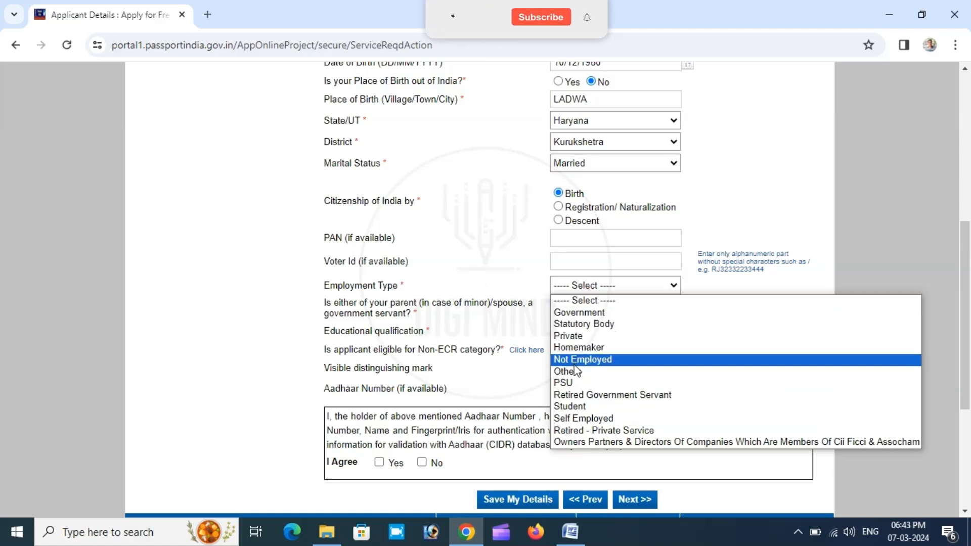
pyautogui.click(580, 419)
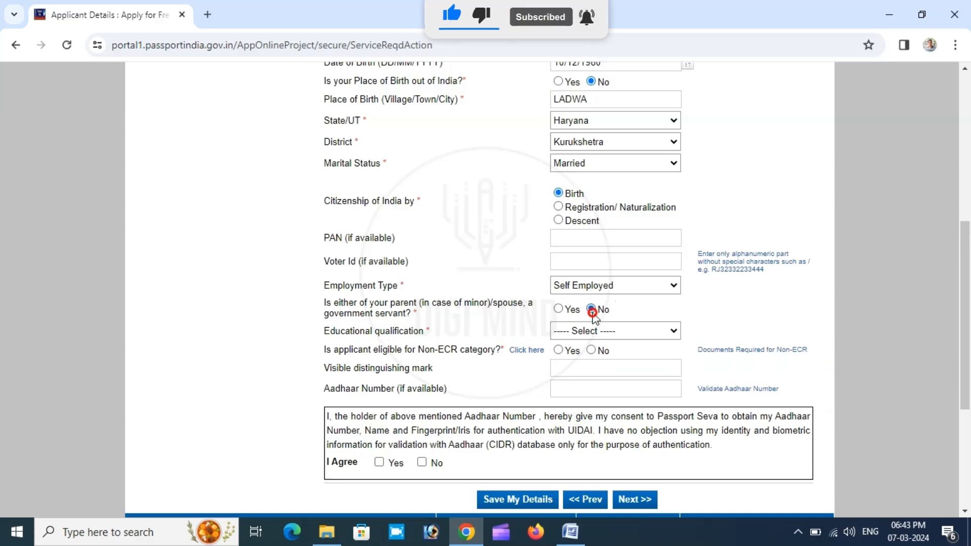
pyautogui.click(585, 332)
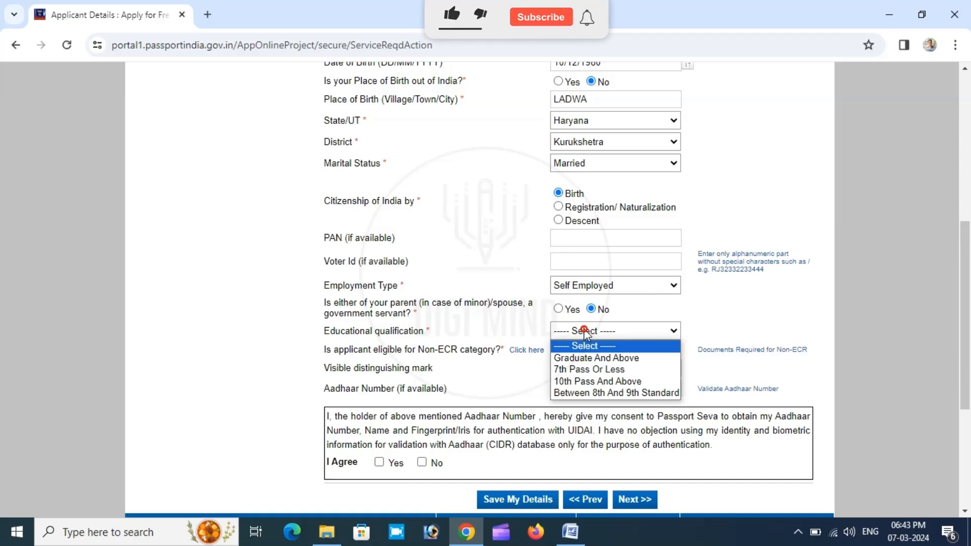
pyautogui.click(598, 380)
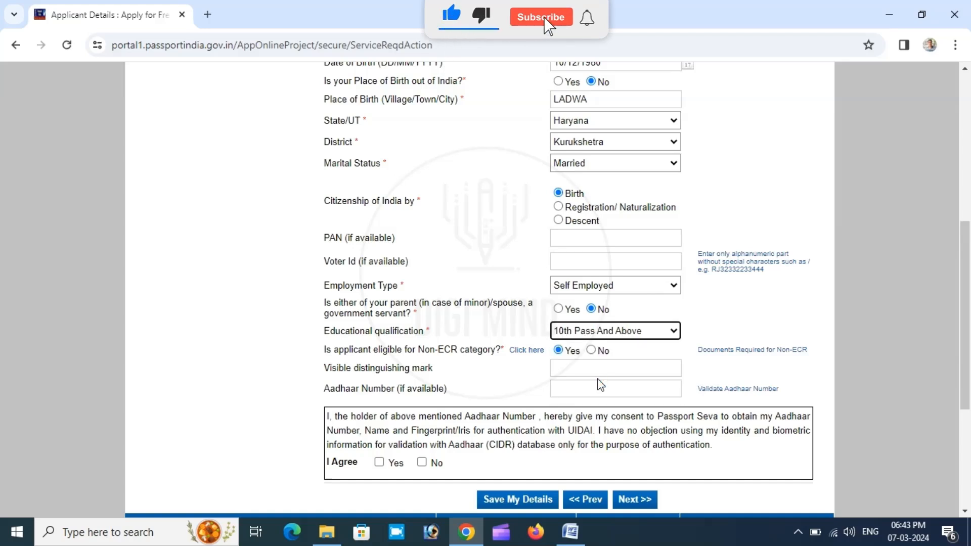
# - Enter the applicant's Aadhaar number, correcting the end of the suggested entry
pyautogui.click(590, 386)
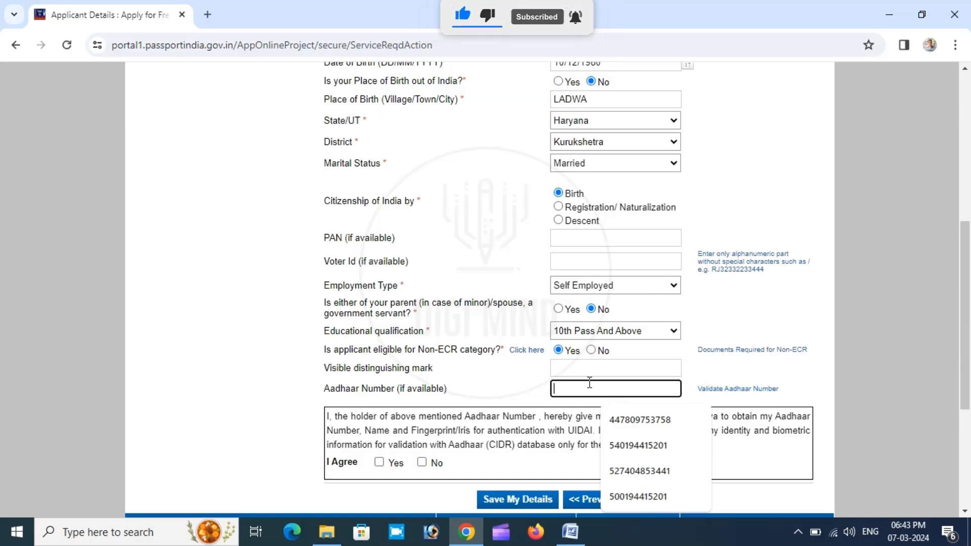
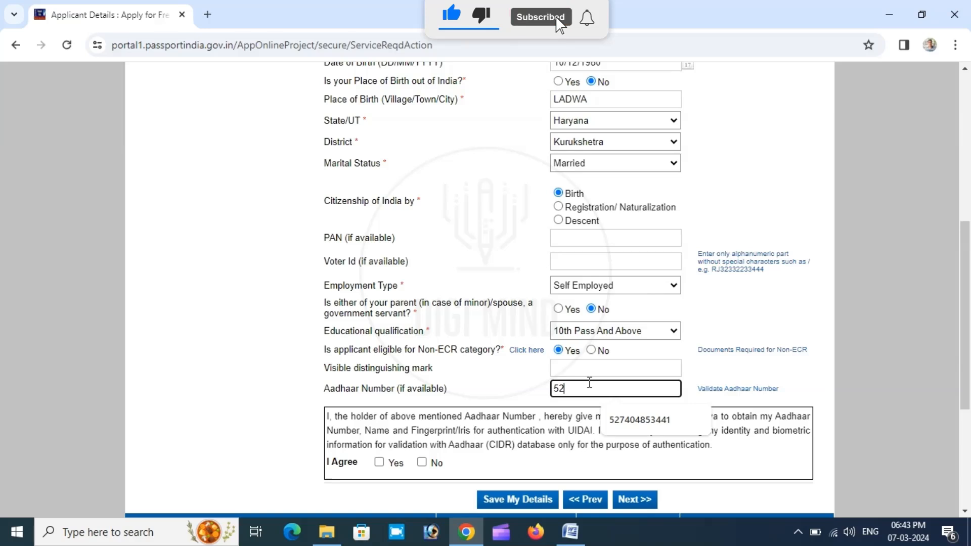
pyautogui.click(643, 418)
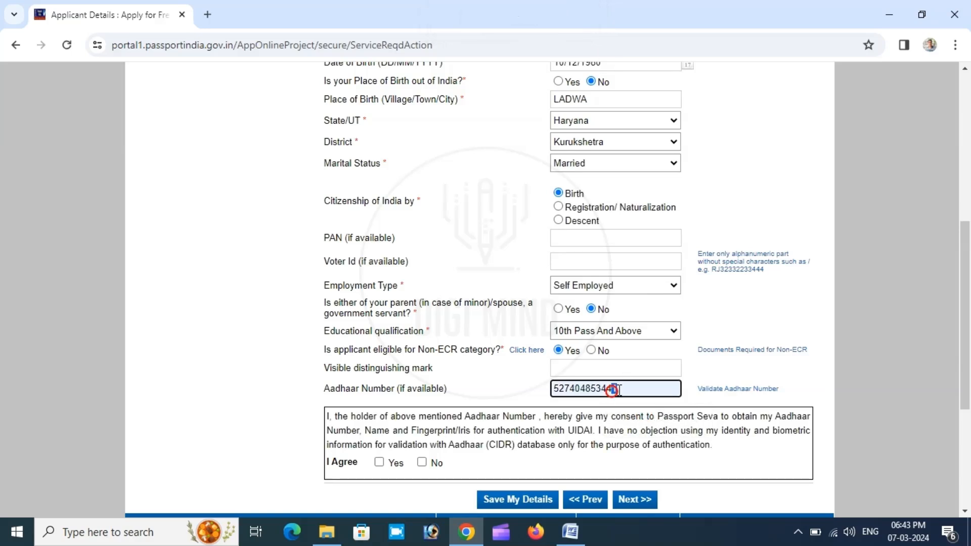
pyautogui.press('BackSpace')
pyautogui.write('0')
pyautogui.press('Tab')
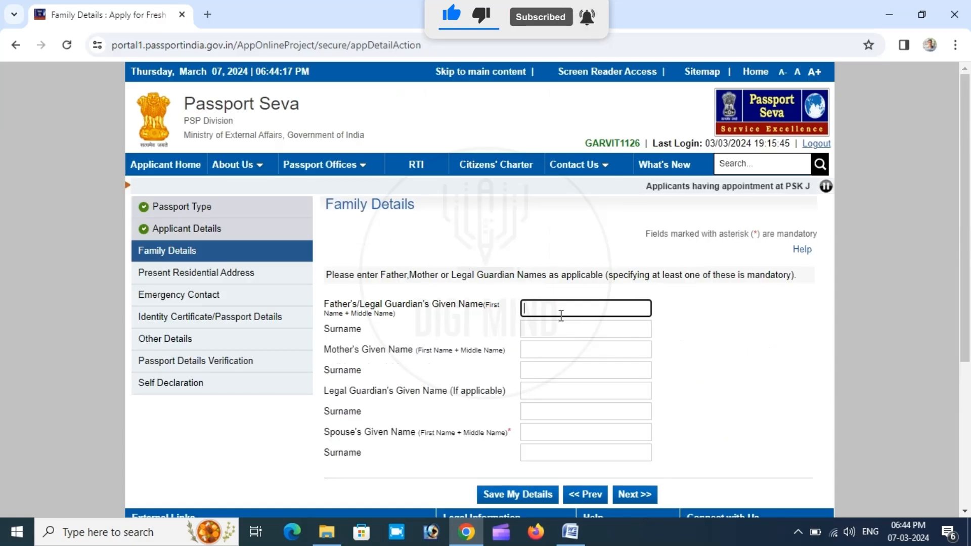
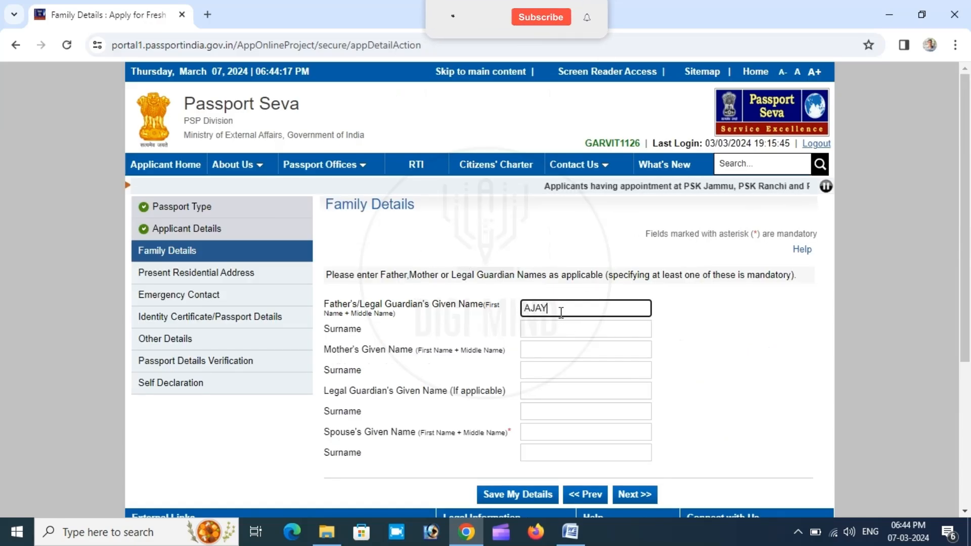
# - Enter the given names and surnames of the applicant's father and mother in the family details
pyautogui.press('Tab')
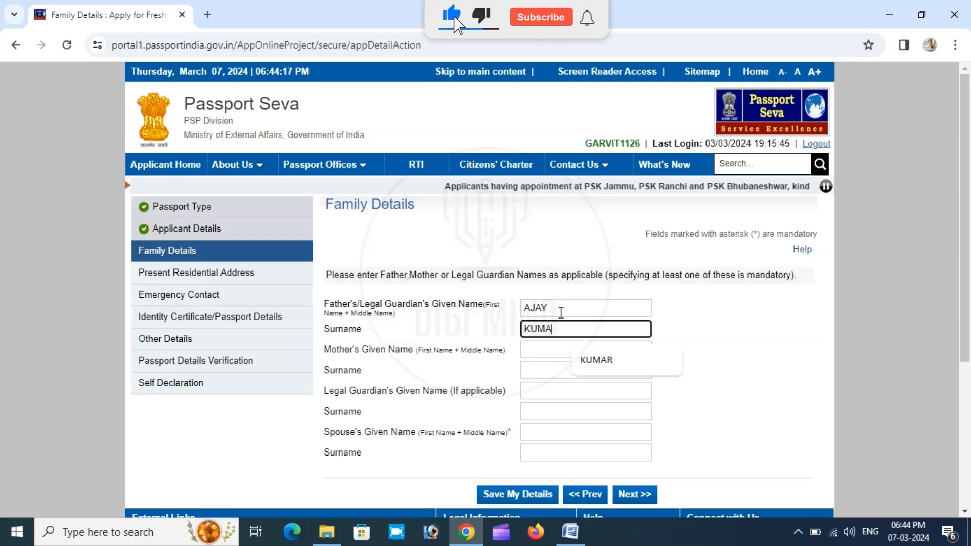
pyautogui.press('Tab')
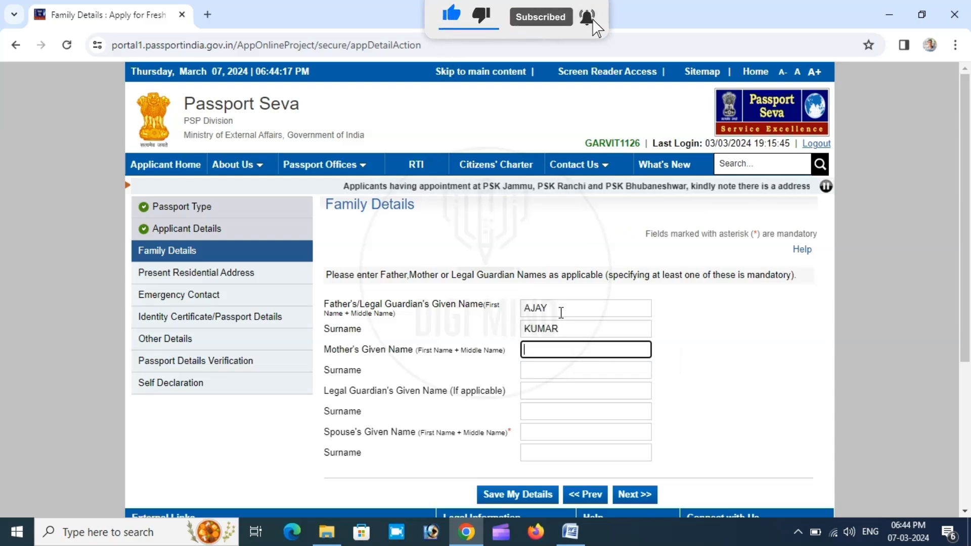
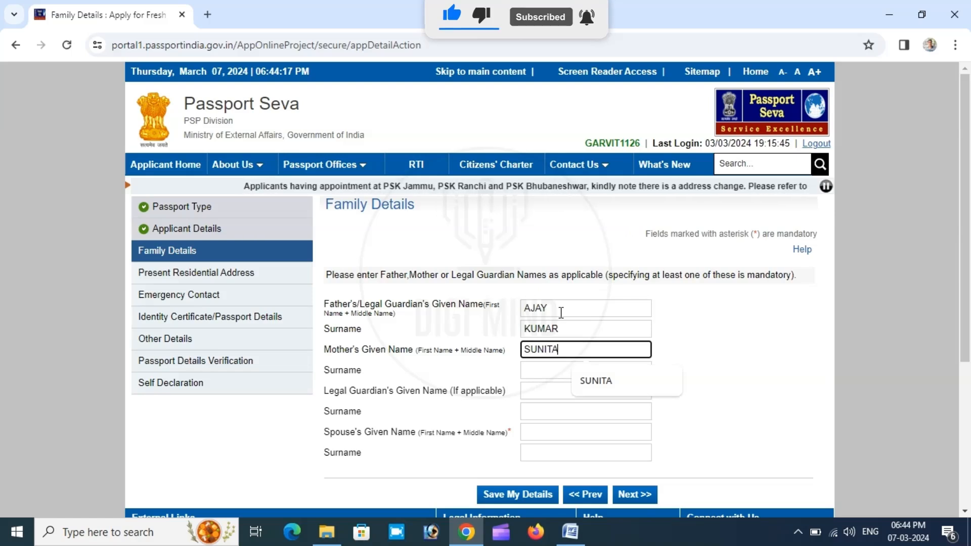
pyautogui.press('Tab')
pyautogui.press('Tab')
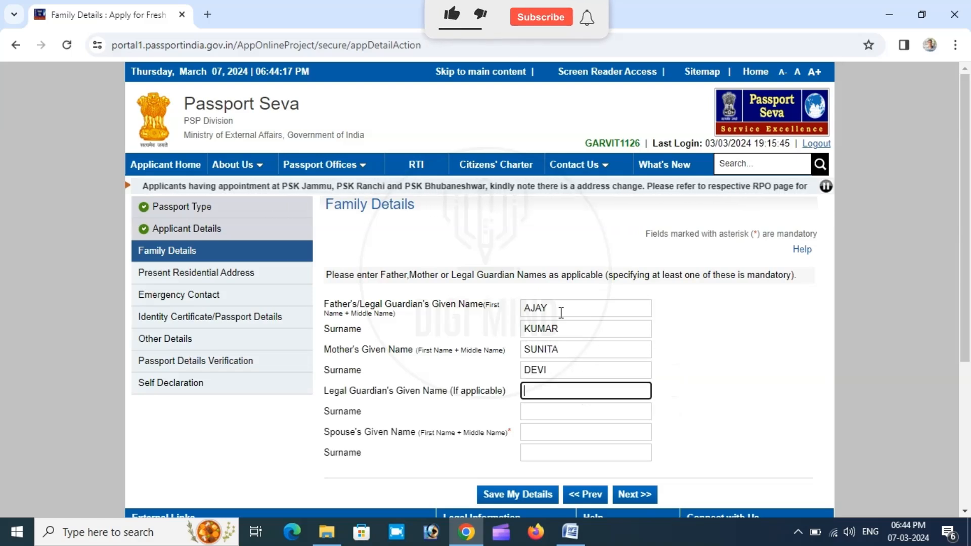
# - Leave the legal guardian fields blank, enter the spouse's given name and surname, and continue to the present residential address section
pyautogui.press('Tab')
pyautogui.press('Tab')
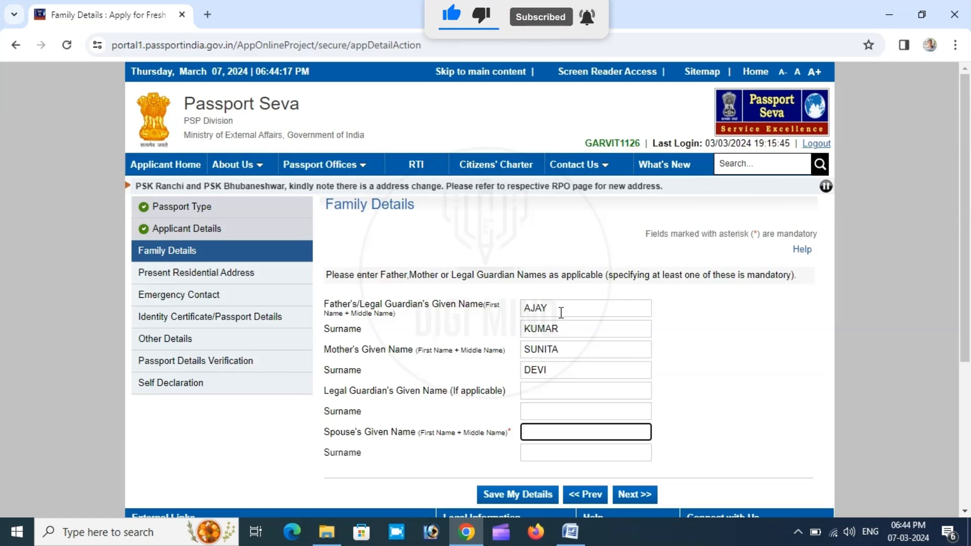
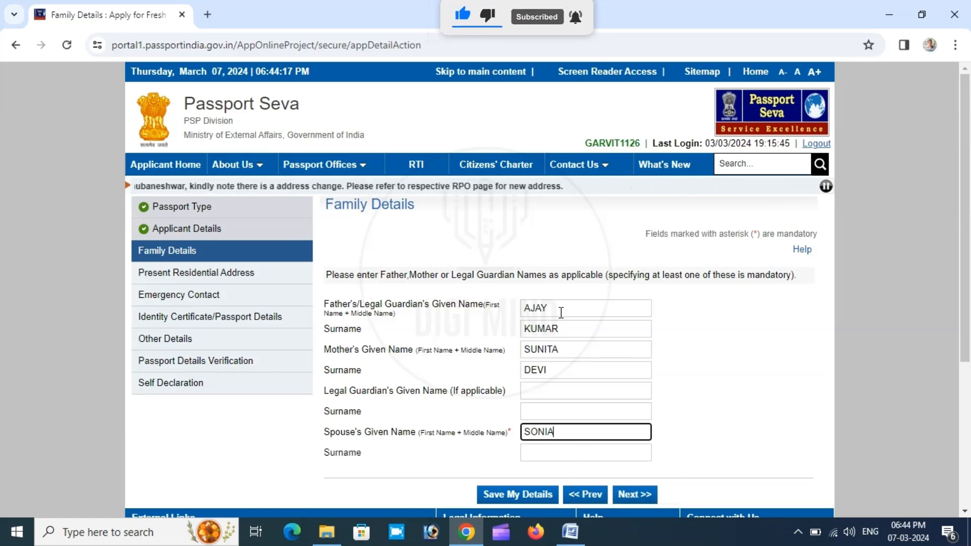
pyautogui.press('Tab')
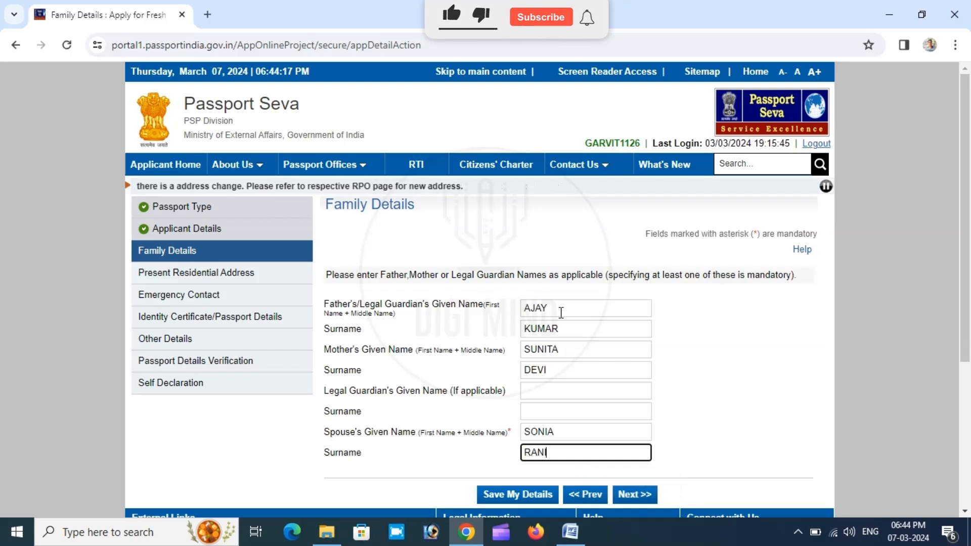
pyautogui.press('Tab')
pyautogui.scroll(-1, 664, 338)
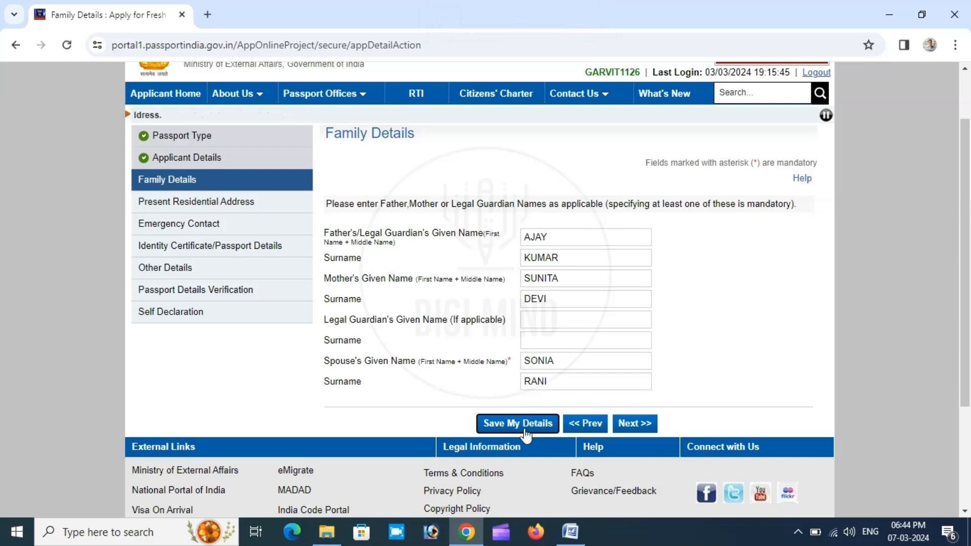
pyautogui.click(632, 424)
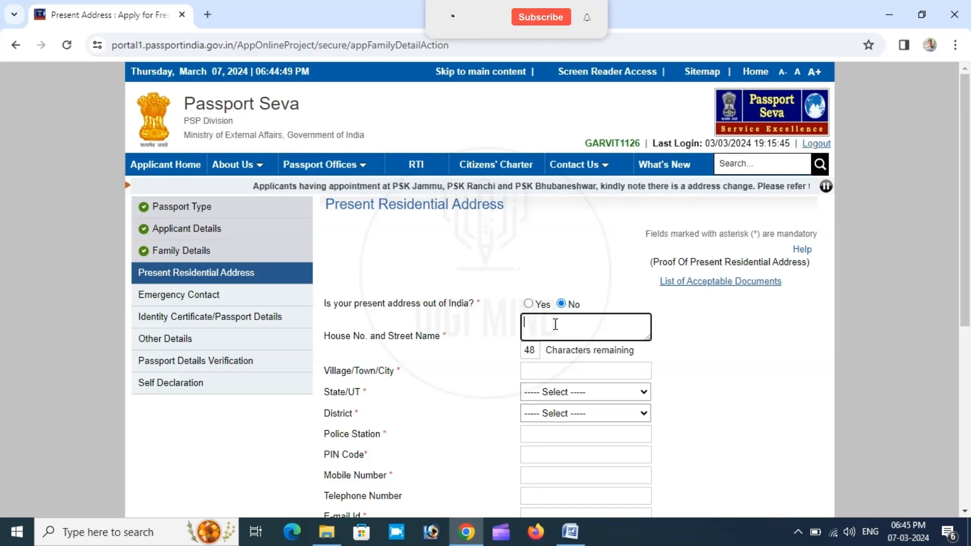
# - Enter the applicant's house number and street name and the village, town or city of the present address
pyautogui.write('VILLA')
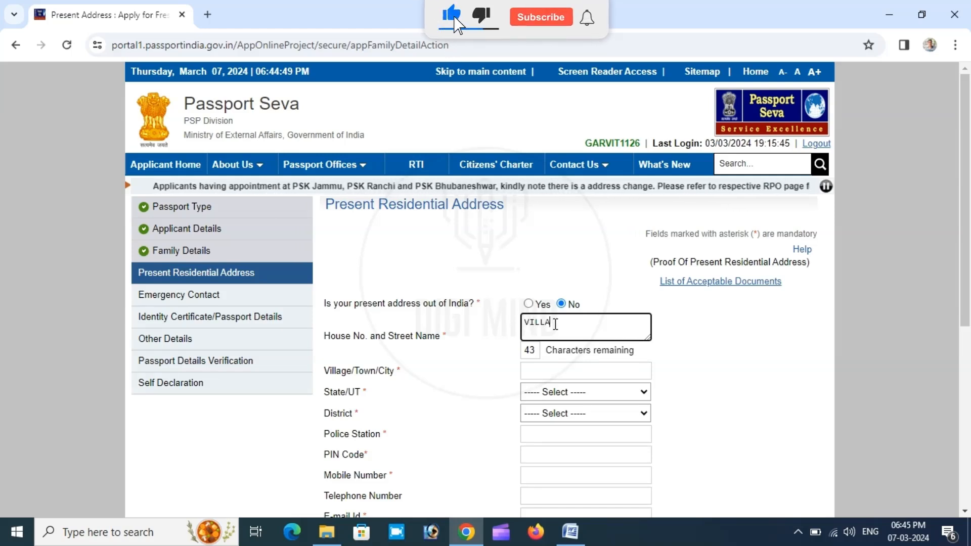
pyautogui.write('GE LADWA')
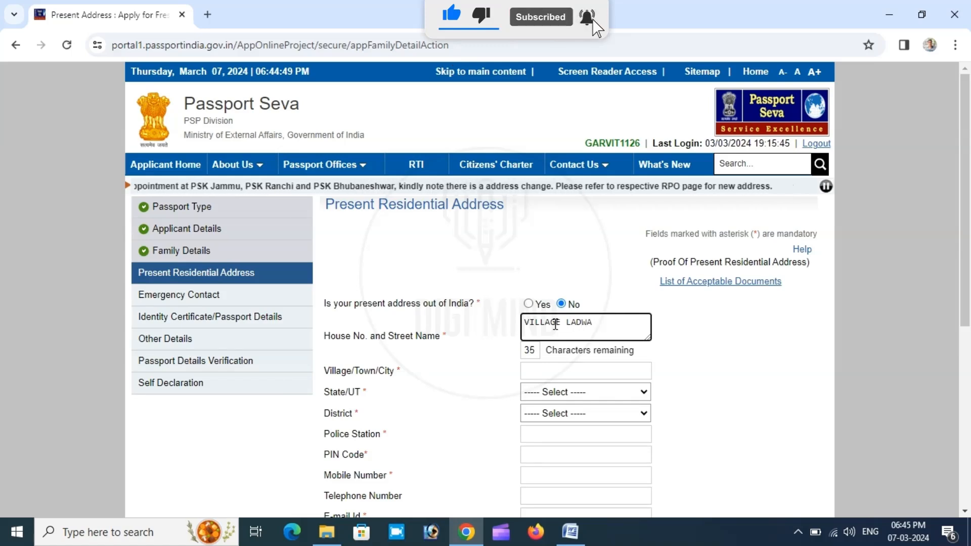
pyautogui.press('Tab')
pyautogui.press('Tab')
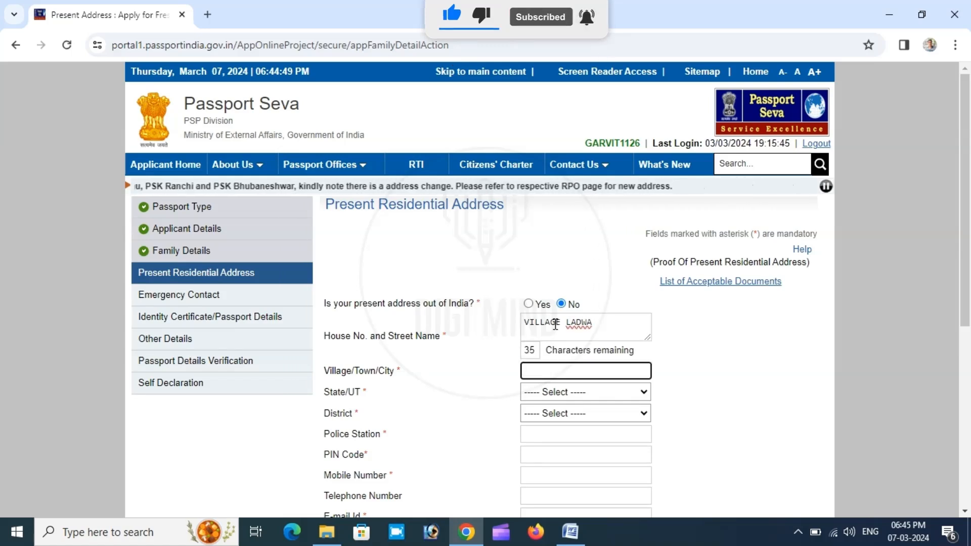
pyautogui.write('LADWA')
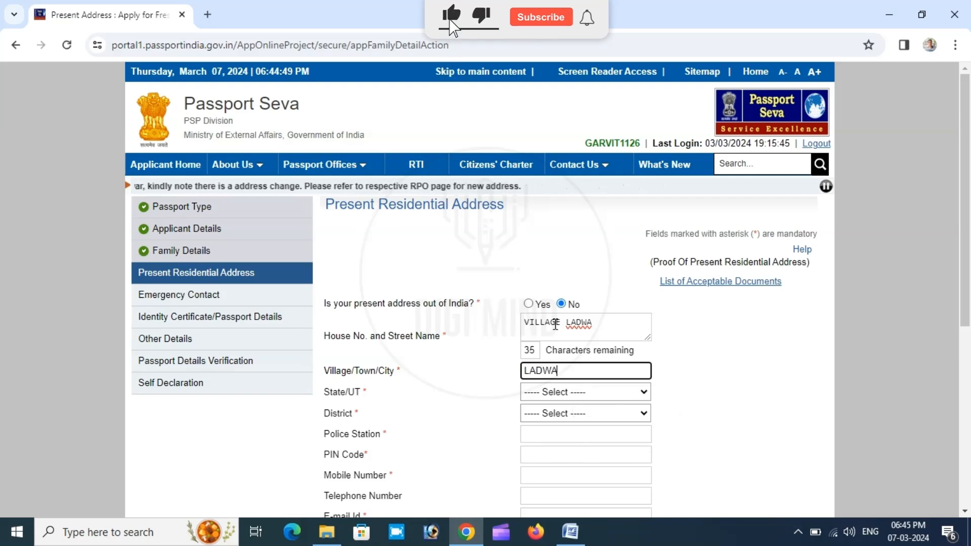
pyautogui.press('Tab')
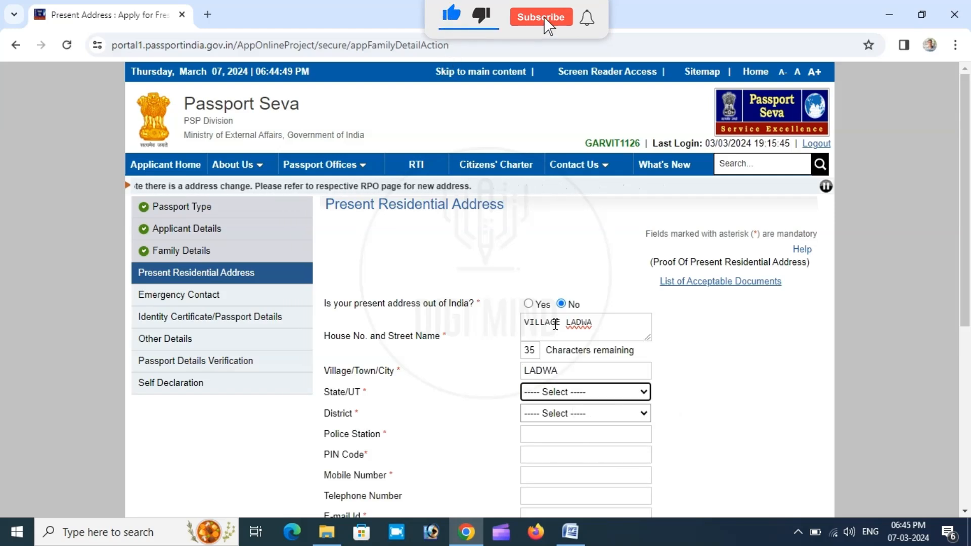
# - Set the present address state to Haryana, the district to Kurukshetra and the police station to LADWA
pyautogui.click(575, 393)
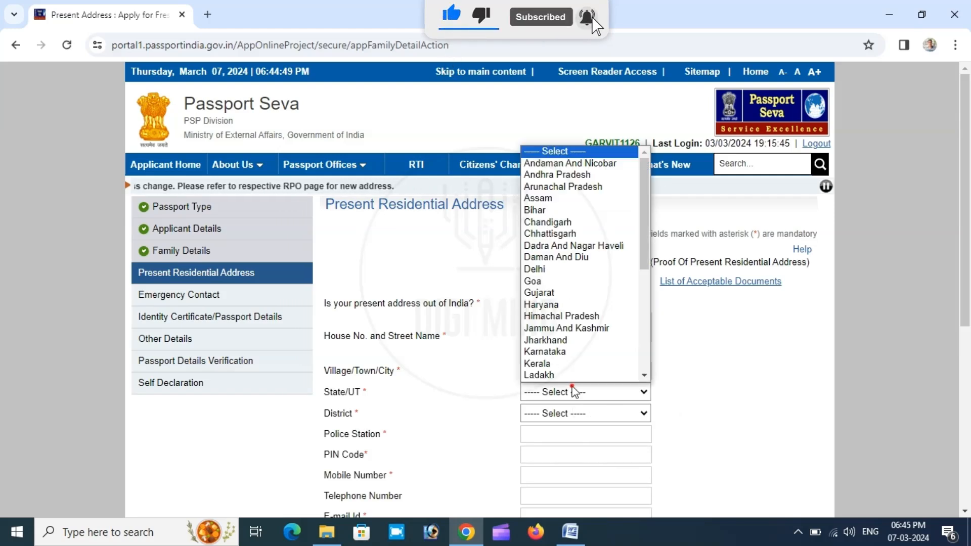
pyautogui.click(560, 304)
pyautogui.scroll(-3, 679, 357)
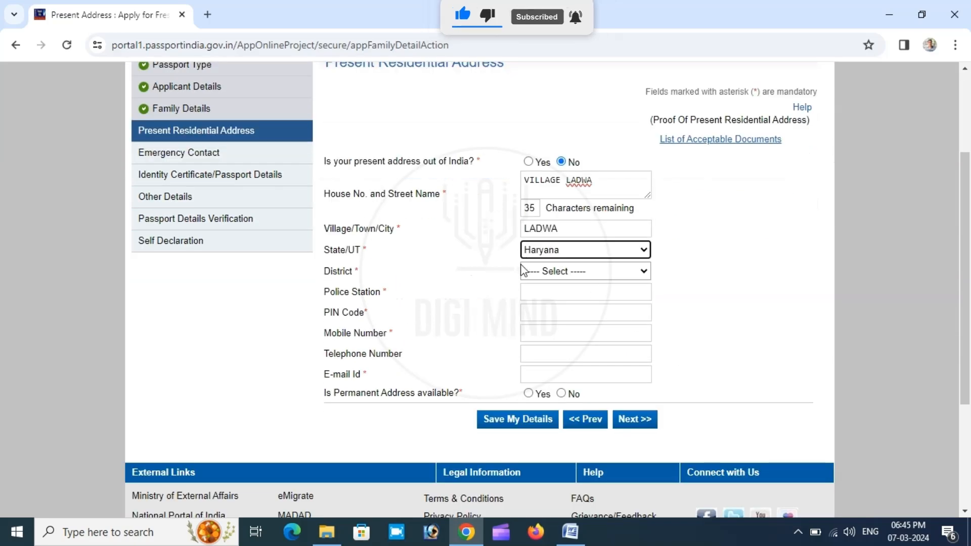
pyautogui.click(539, 271)
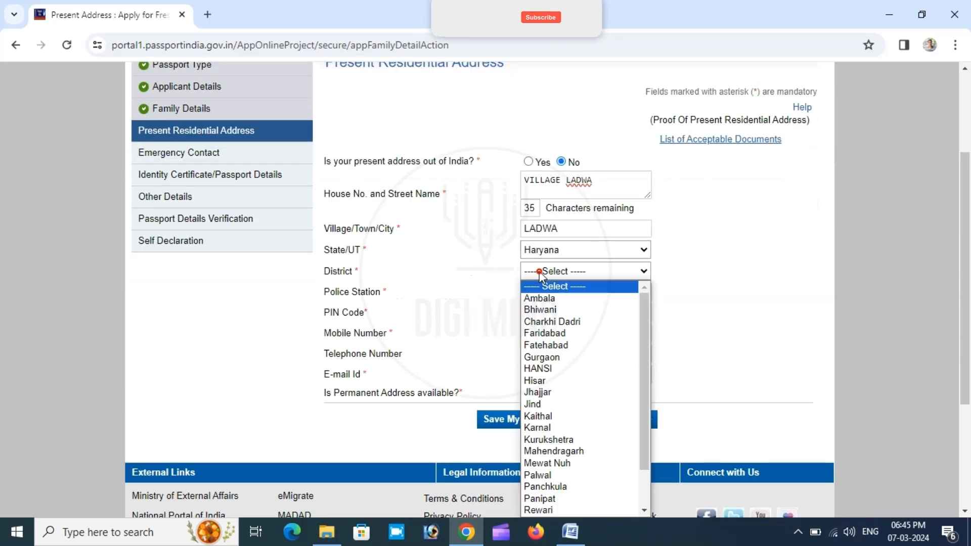
pyautogui.click(549, 440)
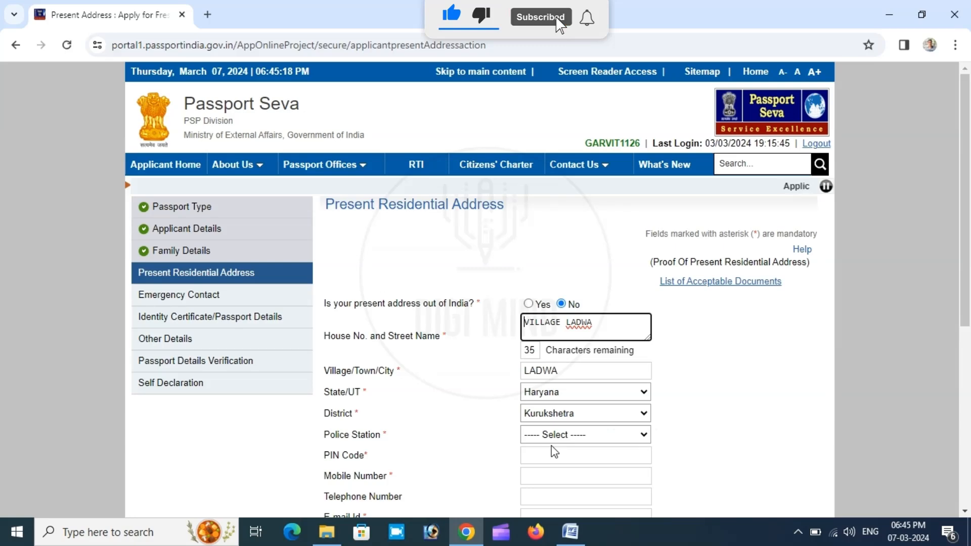
pyautogui.scroll(-3, 669, 324)
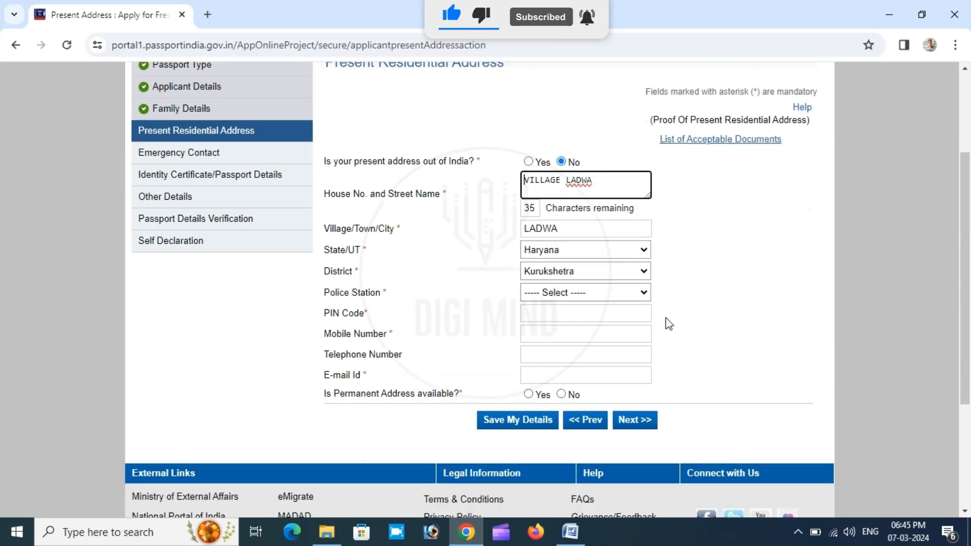
pyautogui.click(562, 292)
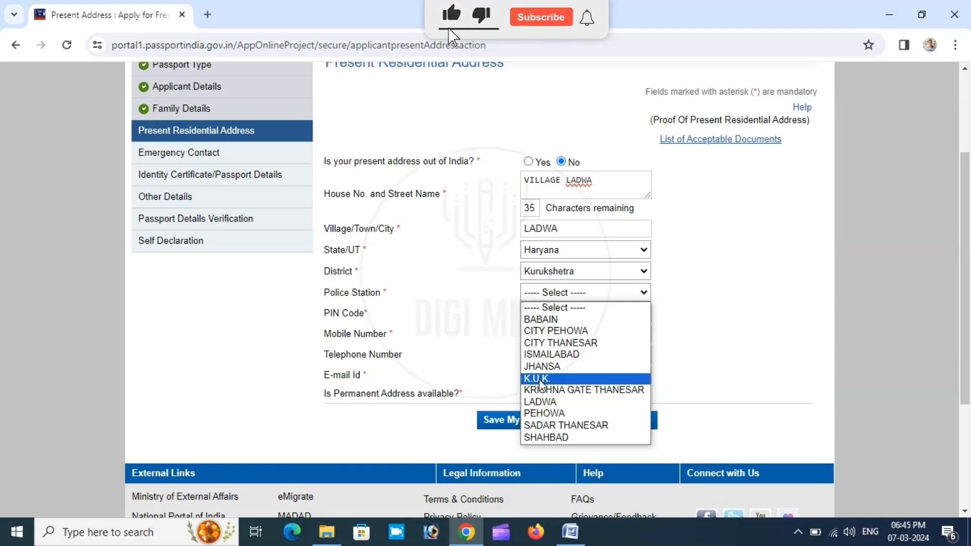
pyautogui.click(546, 404)
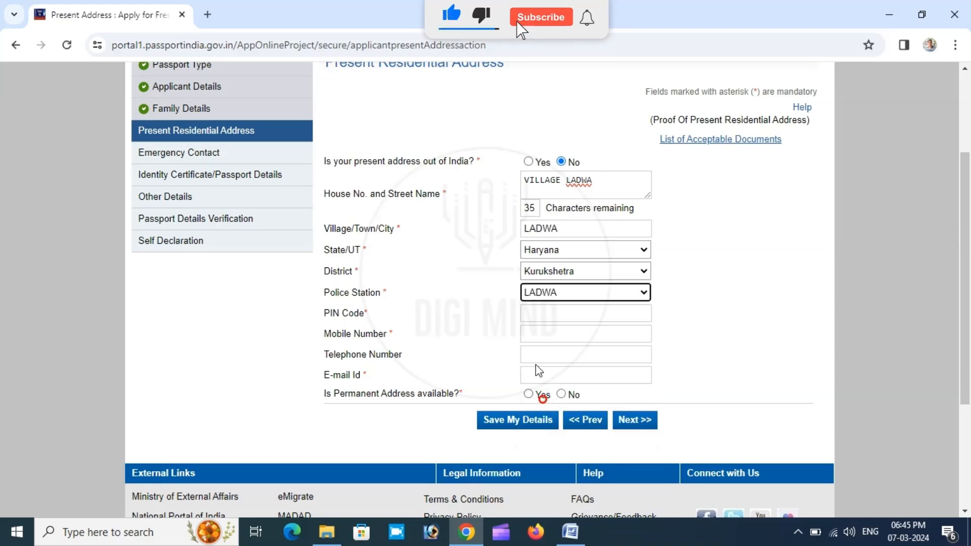
# - Enter the postal PIN code of the present address and the applicant's mobile number
pyautogui.click(566, 314)
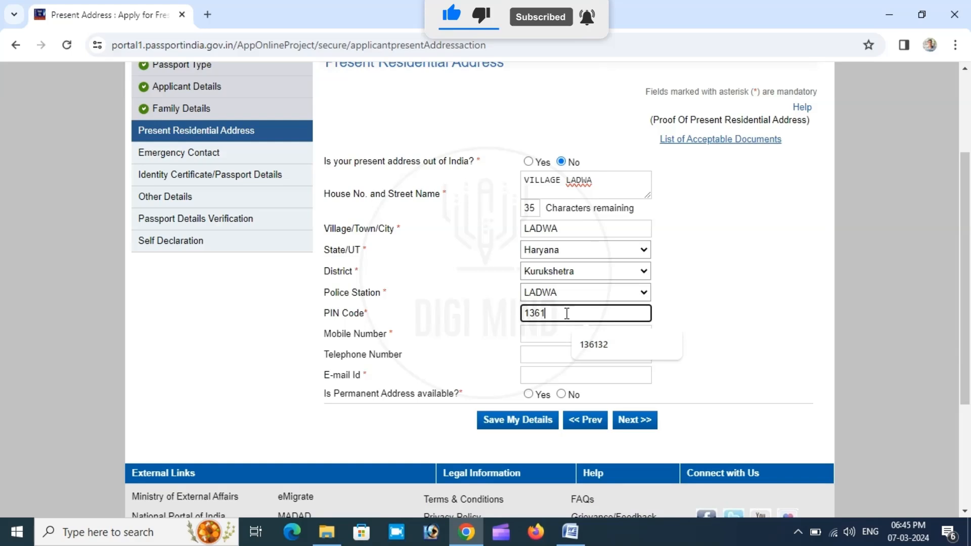
pyautogui.write('136132')
pyautogui.press('Tab')
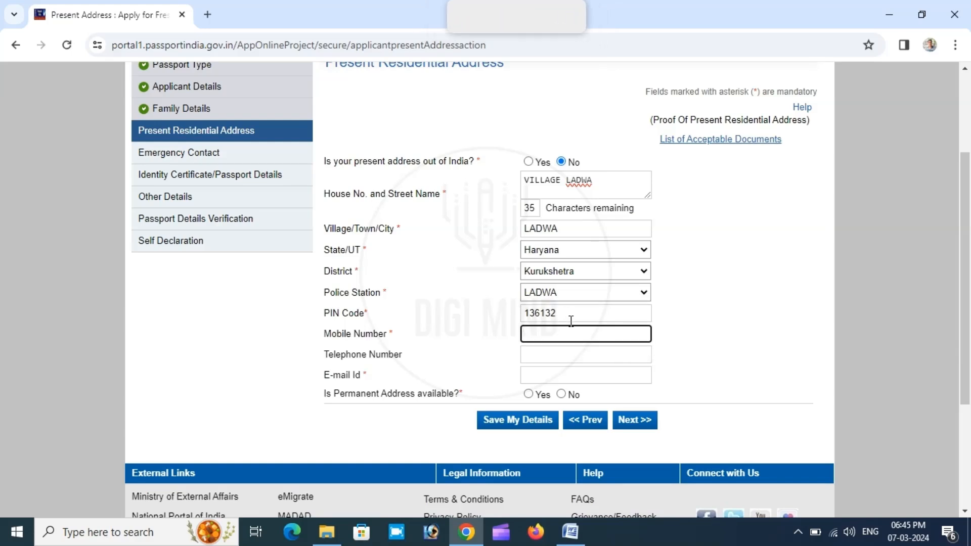
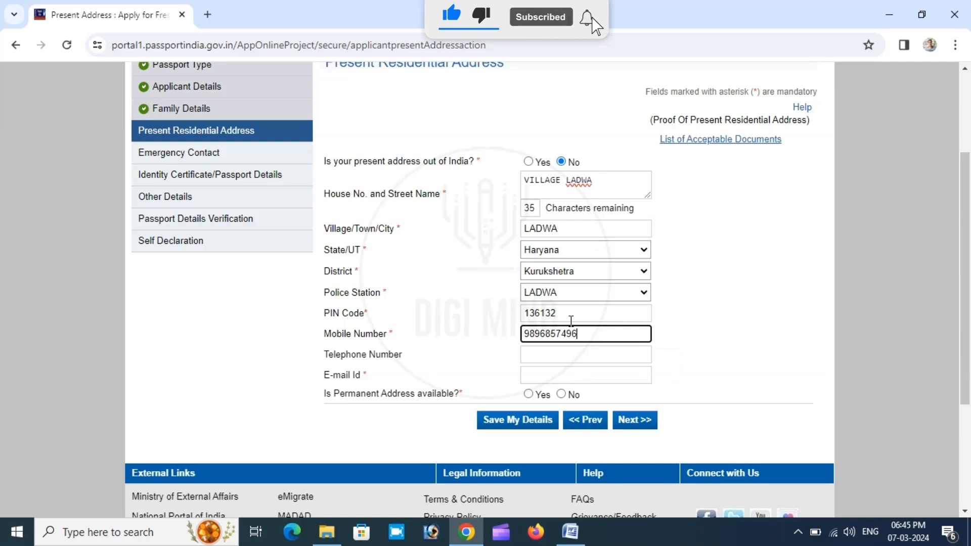
# - Leave the telephone number blank and fill in the applicant's e-mail address, correcting the digits of the suggested entry
pyautogui.press('Tab')
pyautogui.press('Tab')
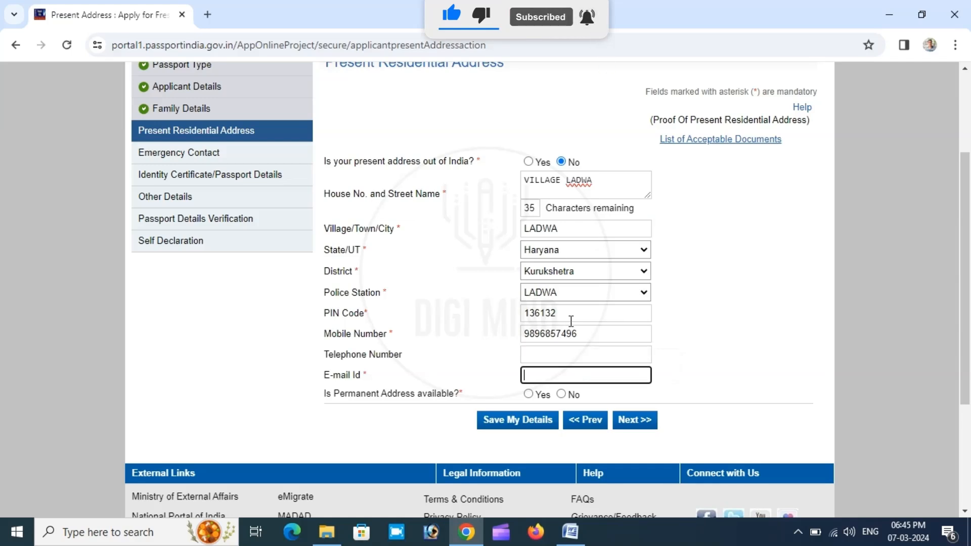
pyautogui.click(651, 405)
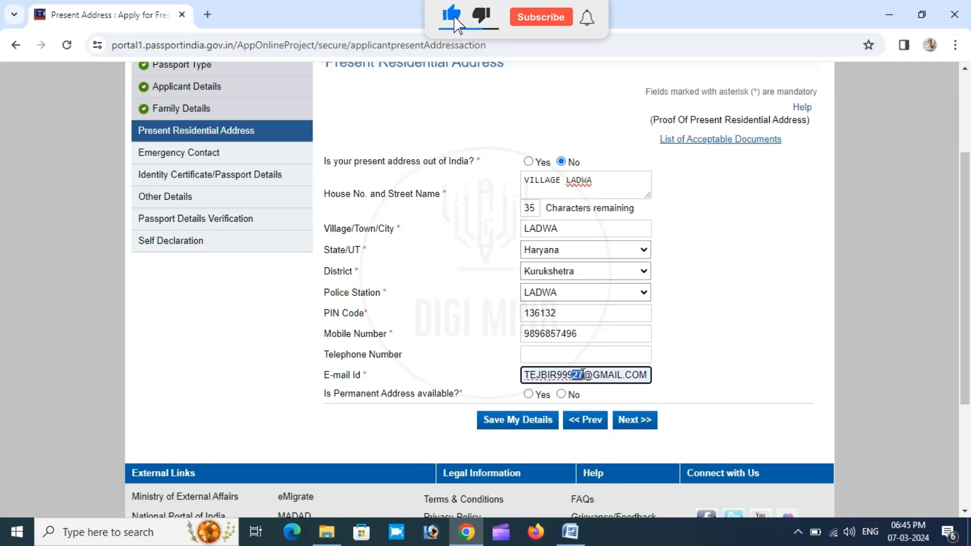
pyautogui.write('0')
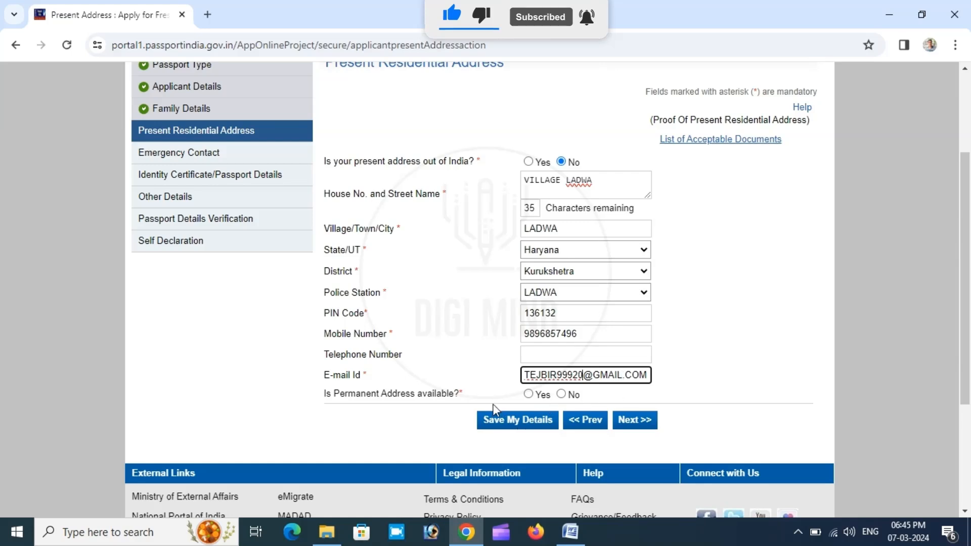
# - Declare an available permanent address that matches the present one, then submit the section and accept the SMS-updates and RPO notices
pyautogui.click(529, 395)
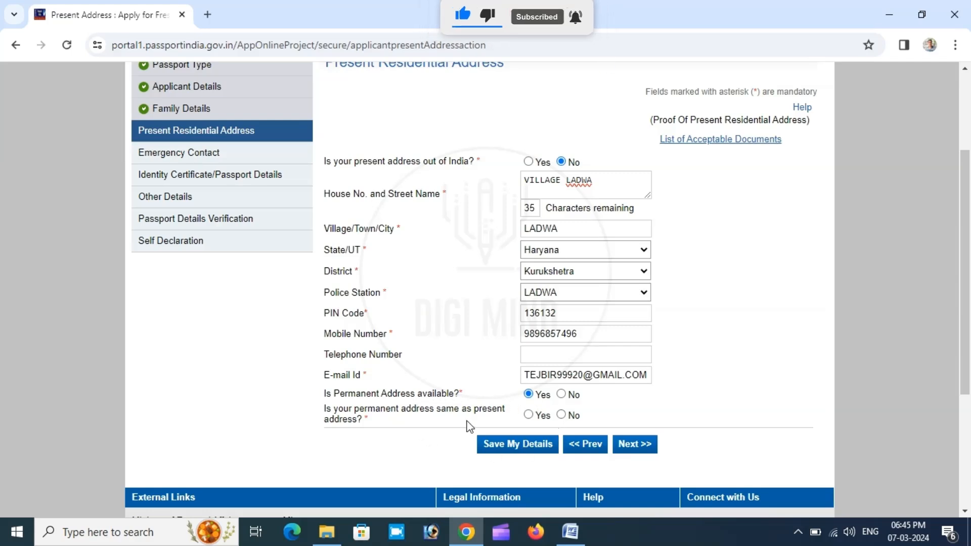
pyautogui.click(529, 416)
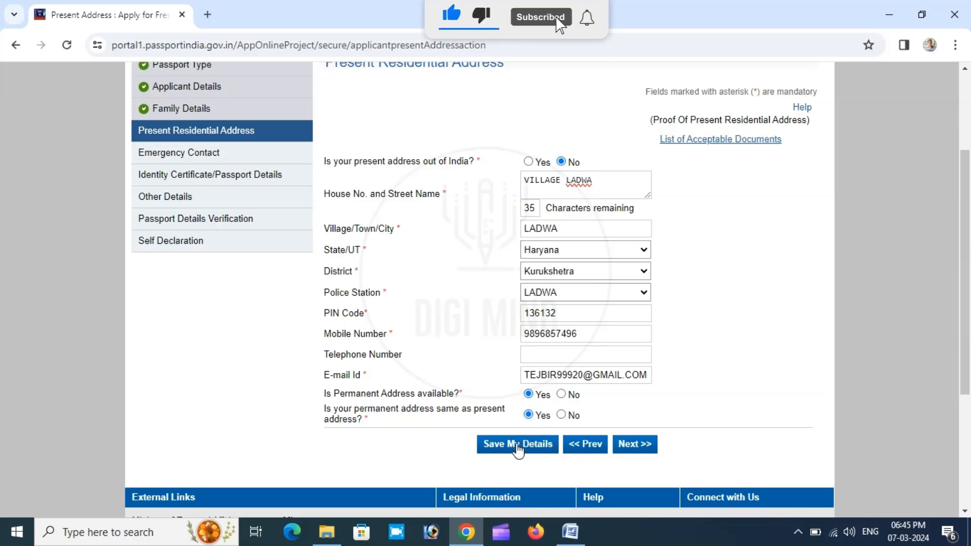
pyautogui.click(633, 446)
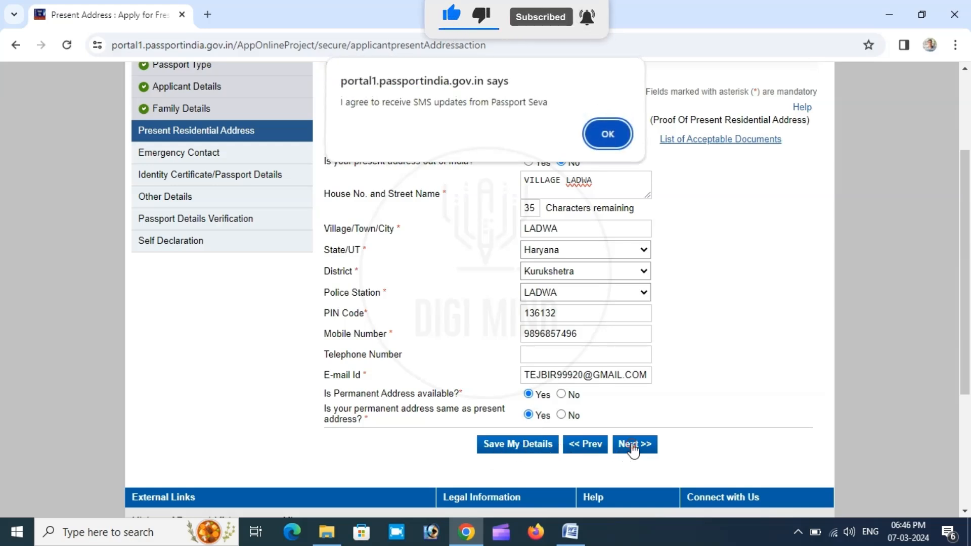
pyautogui.click(609, 136)
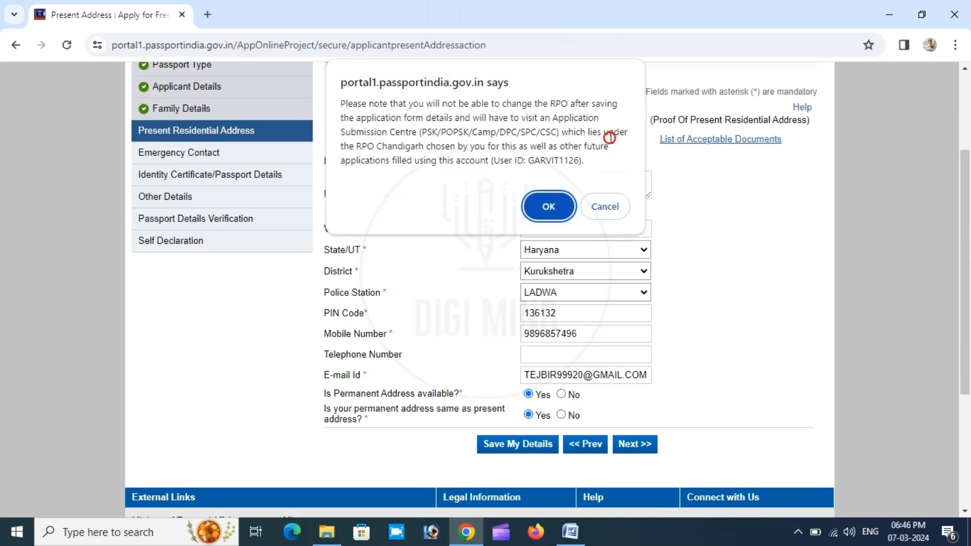
pyautogui.click(544, 208)
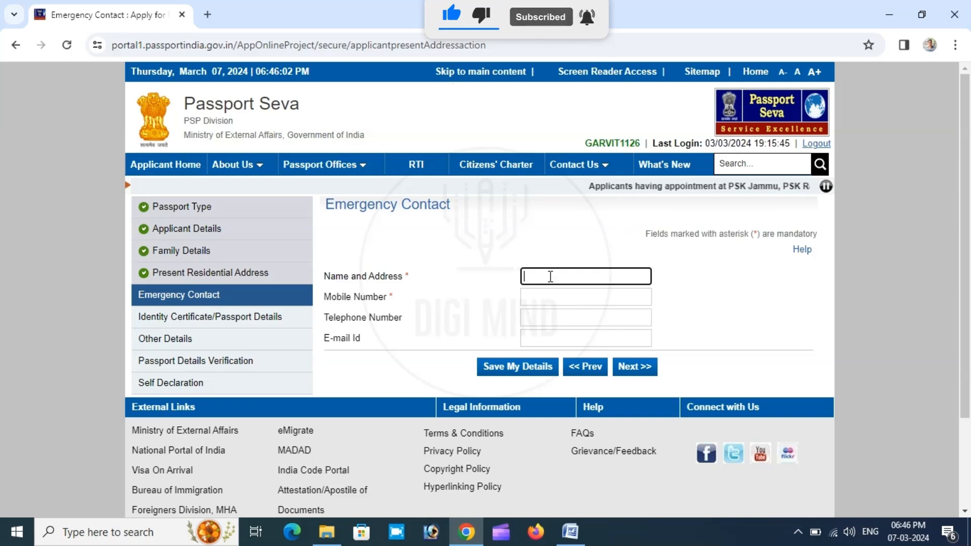
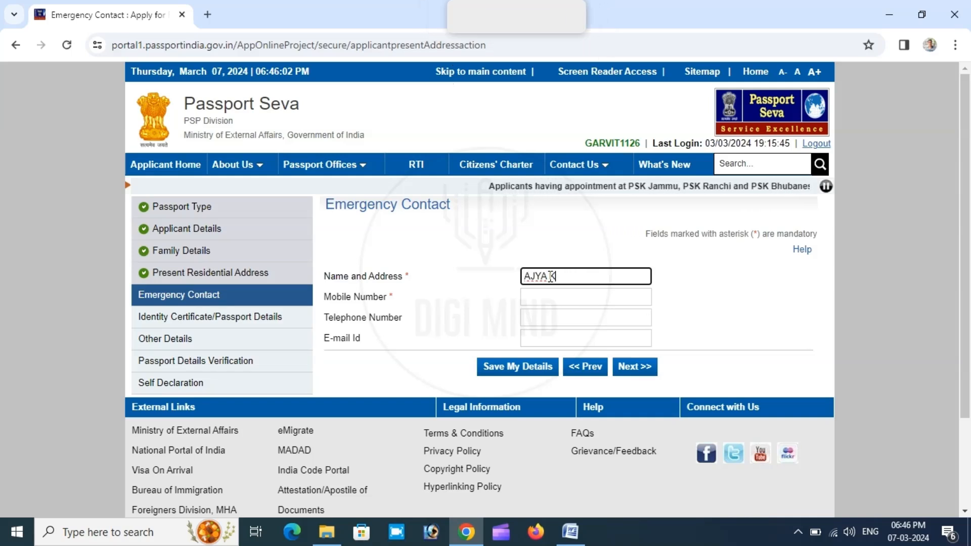
# - Fill in the emergency contact's name and mobile number, leave the telephone and e-mail blank, and continue to the following section
pyautogui.press('Tab')
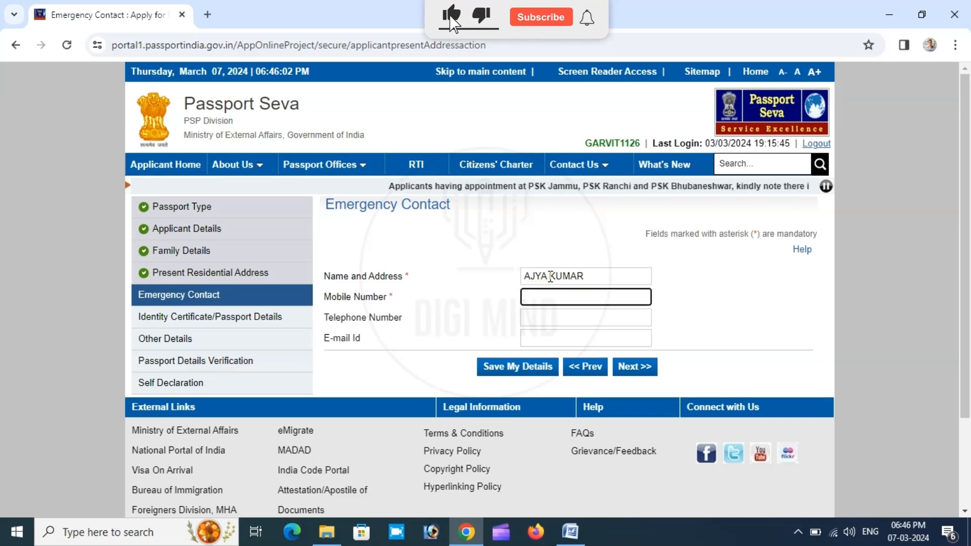
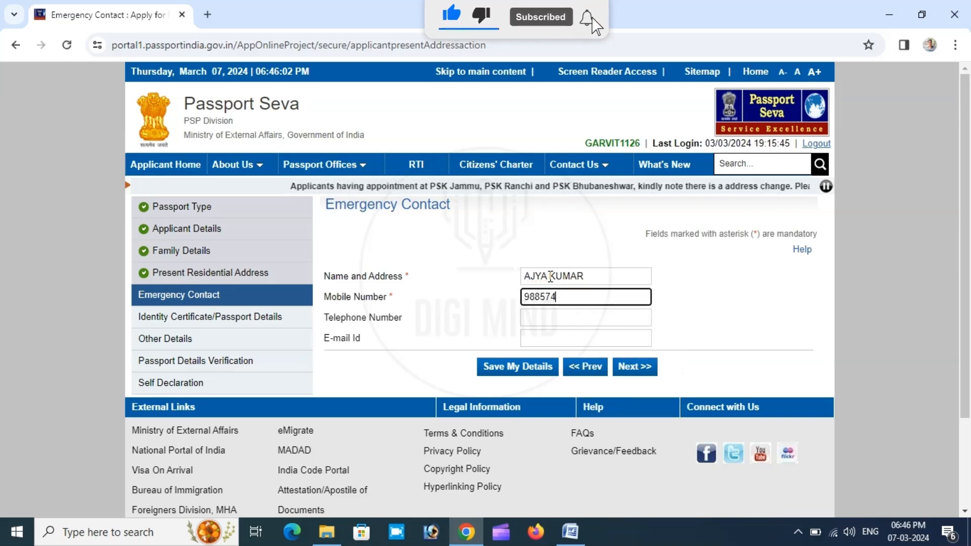
pyautogui.press('Tab')
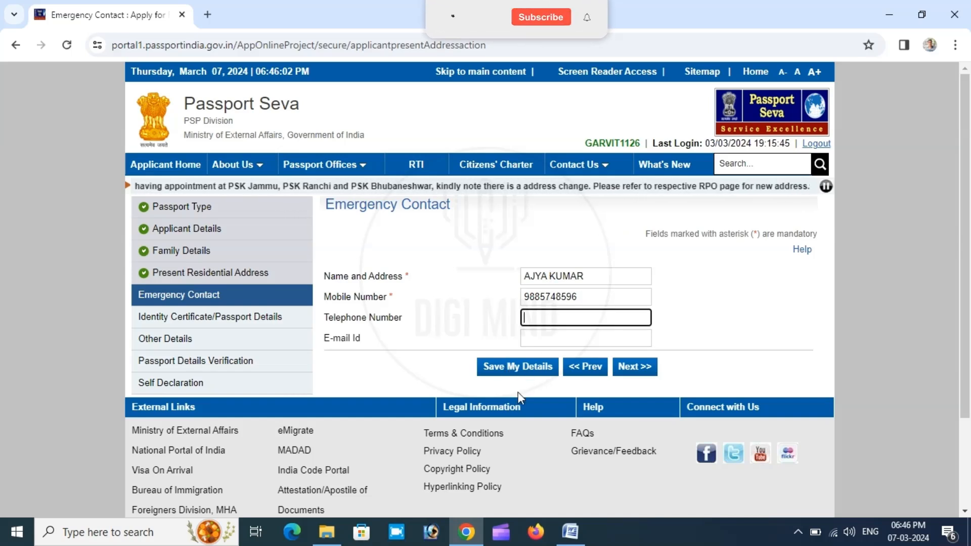
pyautogui.click(637, 367)
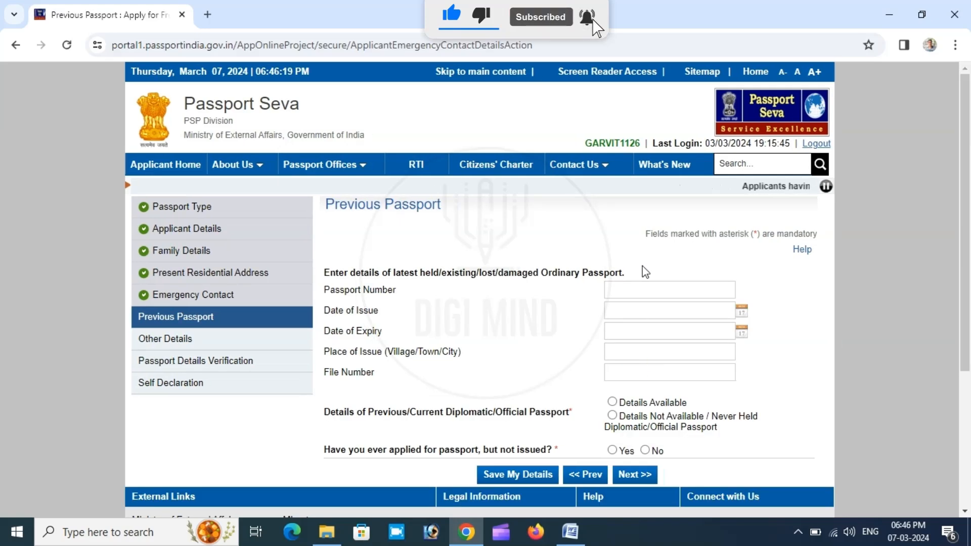
# - Enter the lost passport's number by choosing a suggested entry and correcting its first two characters
pyautogui.scroll(-2, 744, 301)
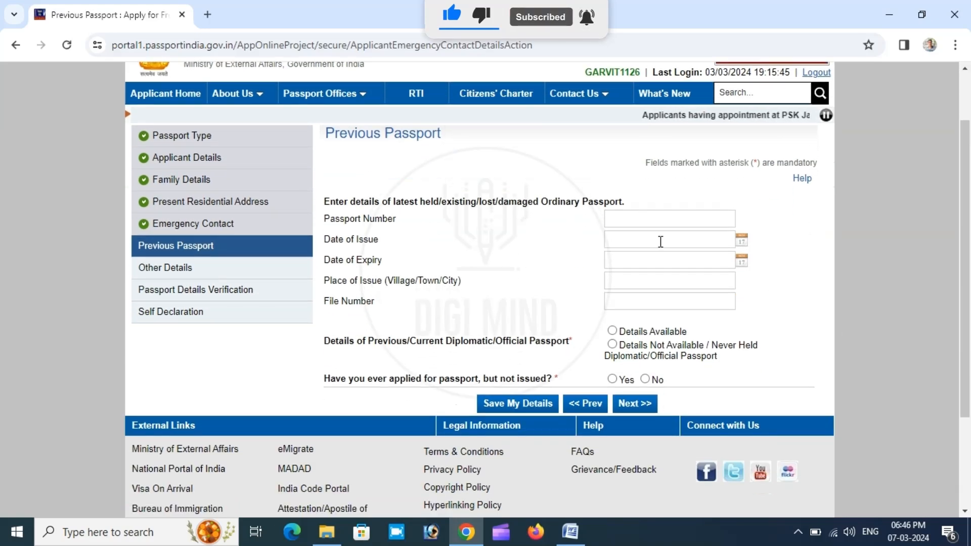
pyautogui.click(673, 223)
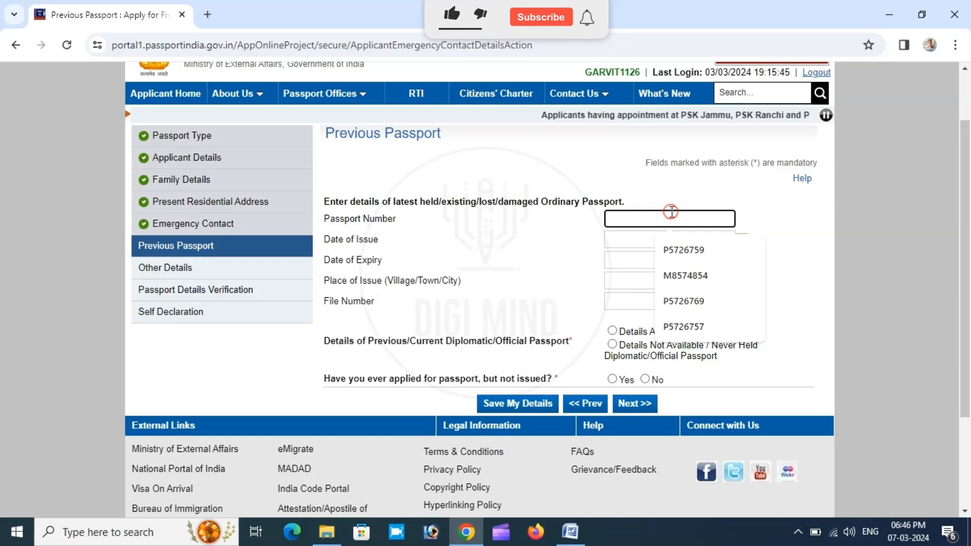
pyautogui.click(682, 251)
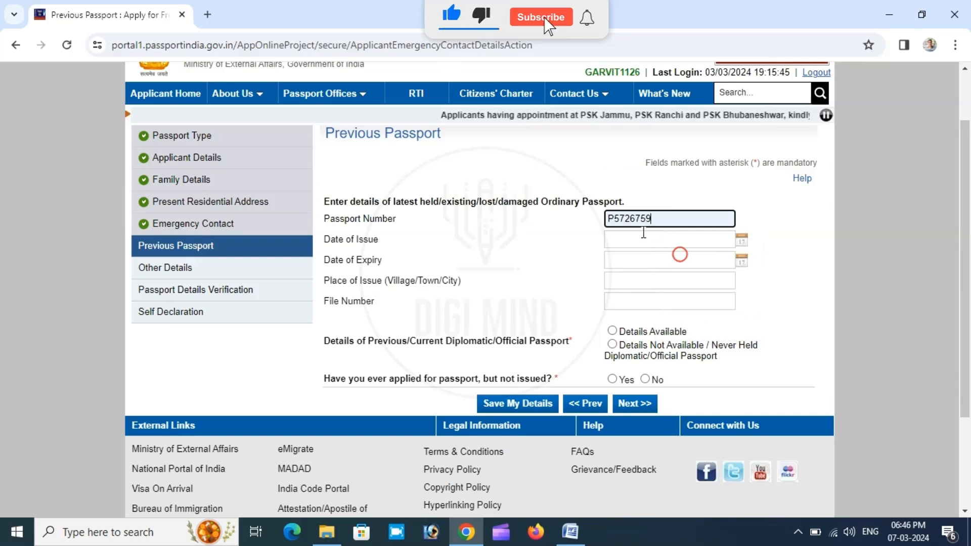
pyautogui.moveTo(651, 220); pyautogui.dragTo(646, 220)
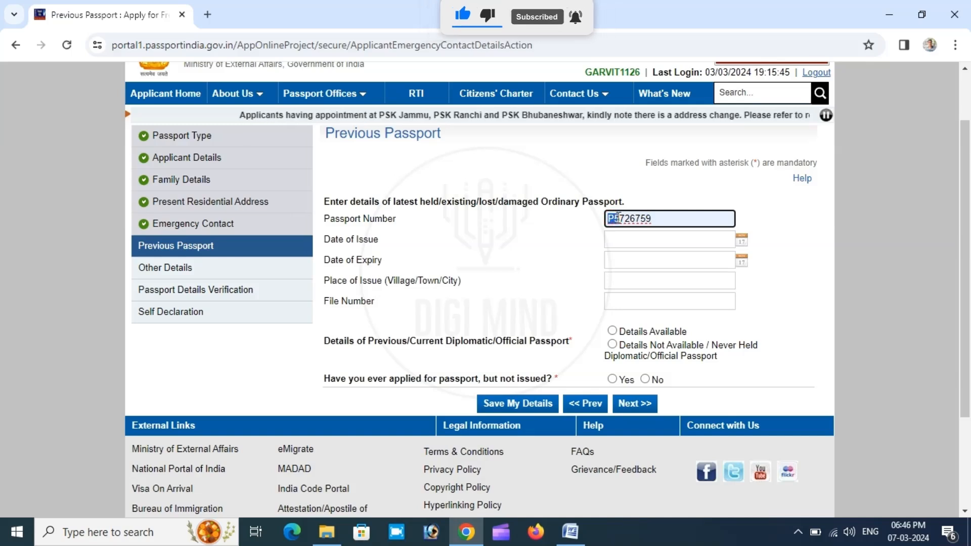
pyautogui.write('m')
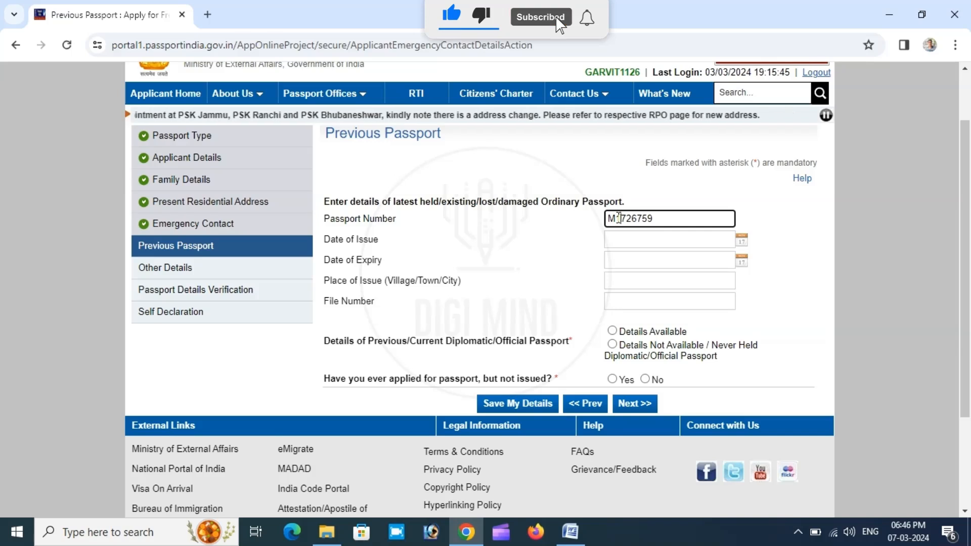
pyautogui.write('1')
pyautogui.press('Tab')
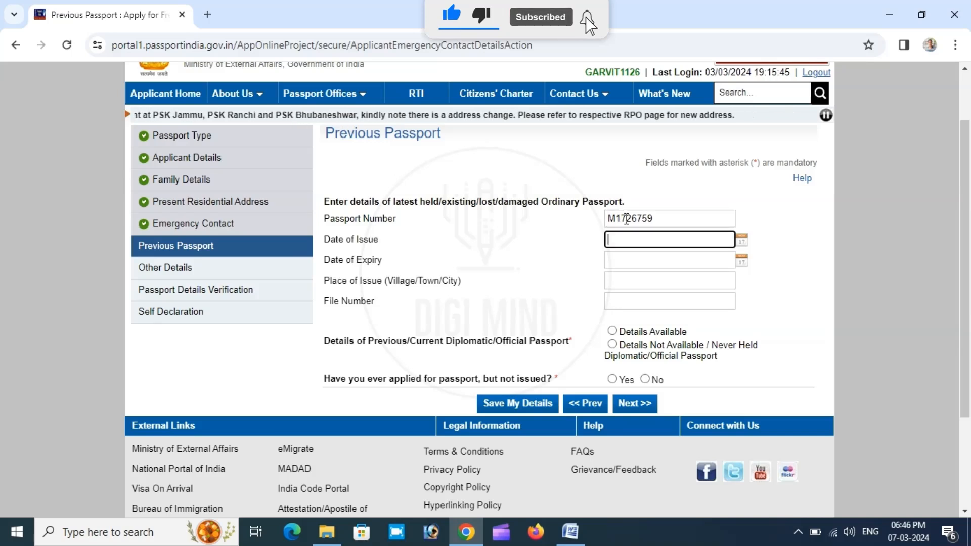
# - Set the previous passport's date of issue to 13/03/2019 using the date picker
pyautogui.click(740, 241)
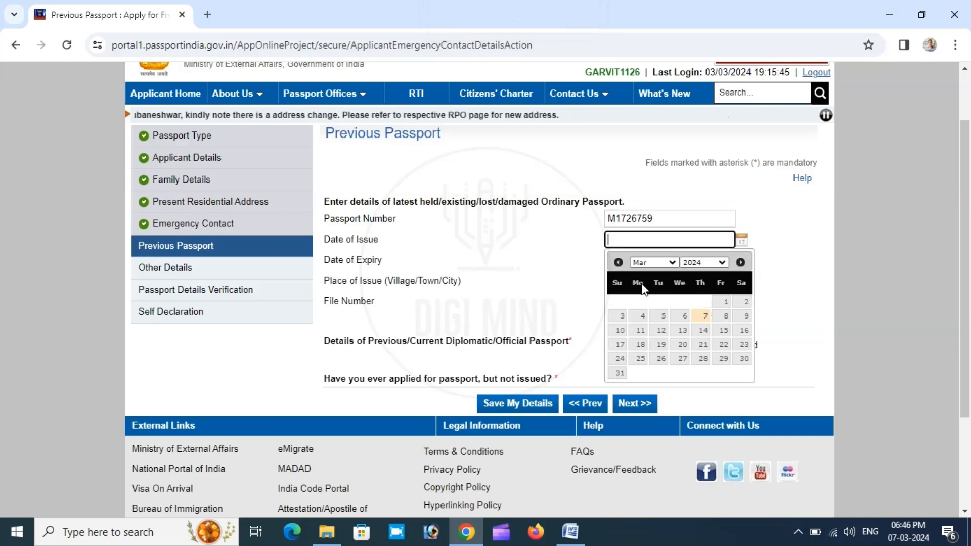
pyautogui.click(693, 262)
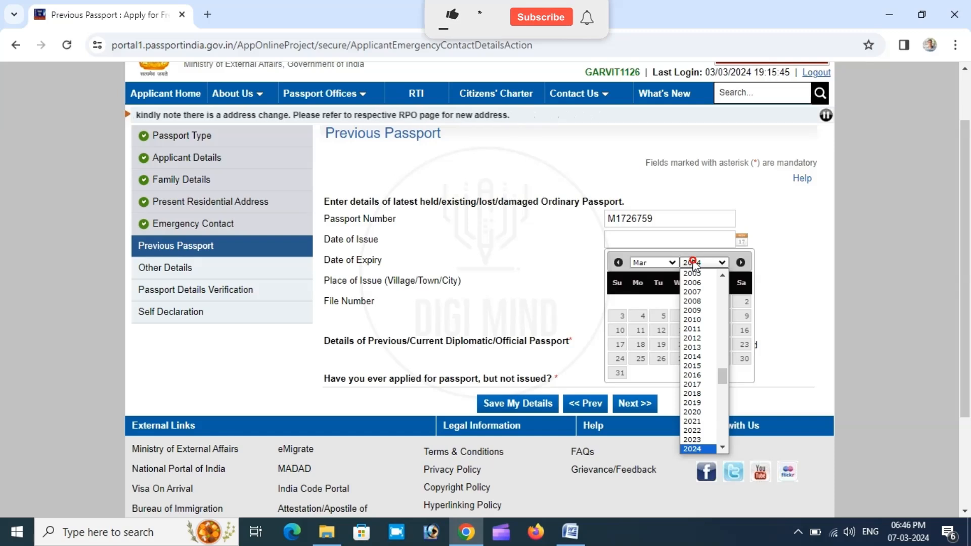
pyautogui.click(696, 404)
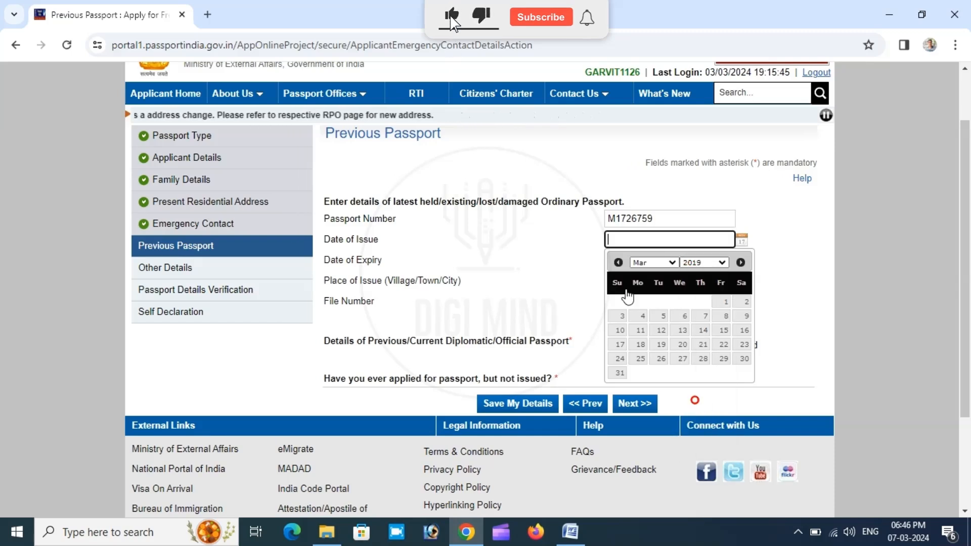
pyautogui.click(681, 333)
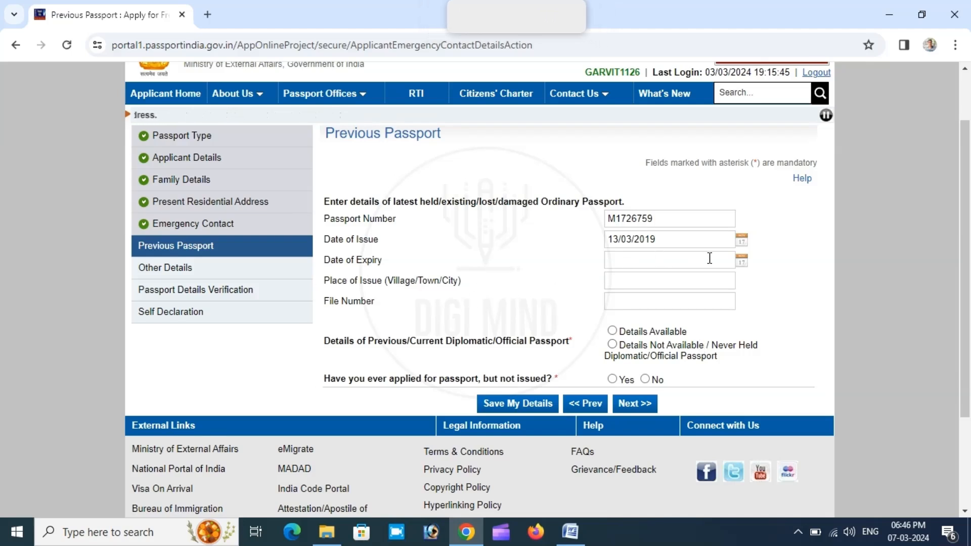
# - Set the previous passport's date of expiry to 14/07/2026 using the date picker
pyautogui.click(742, 262)
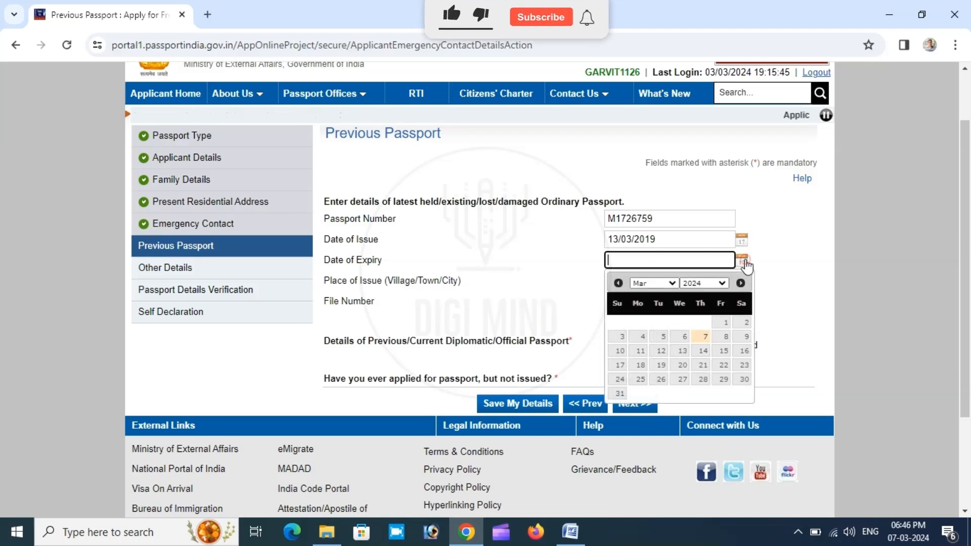
pyautogui.click(697, 284)
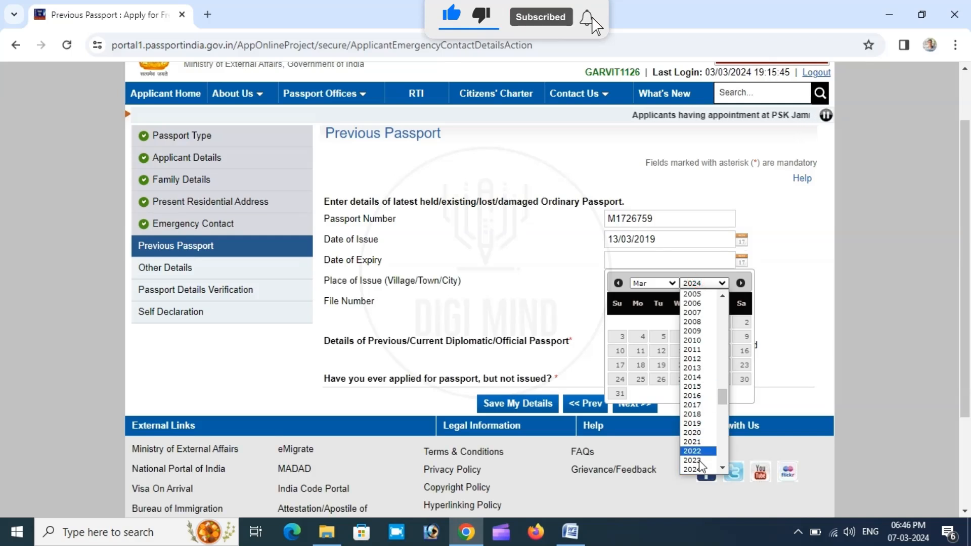
pyautogui.click(726, 470)
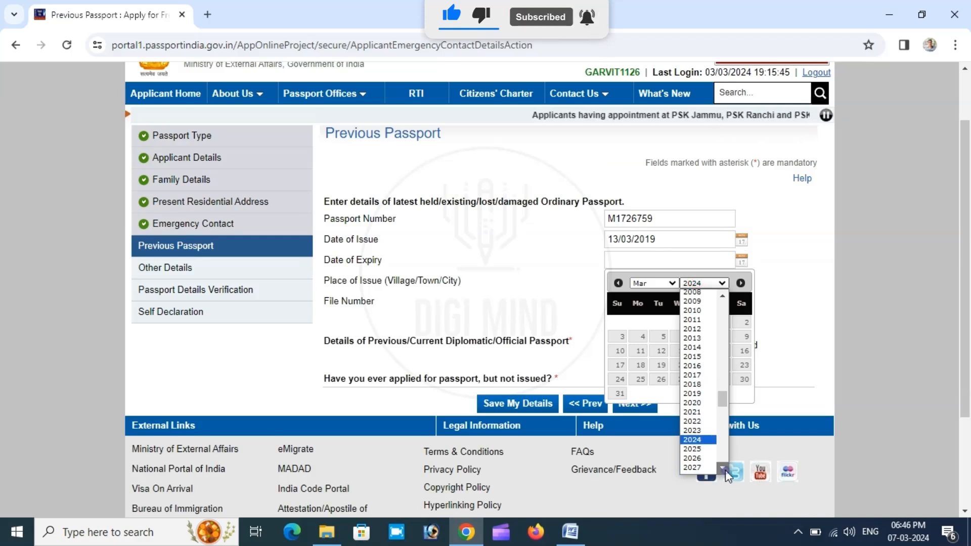
pyautogui.click(691, 428)
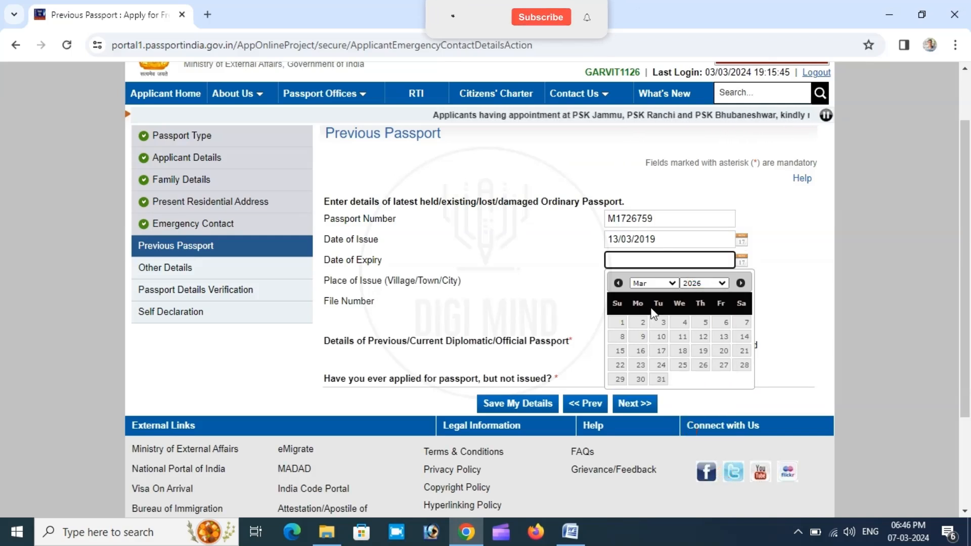
pyautogui.click(647, 284)
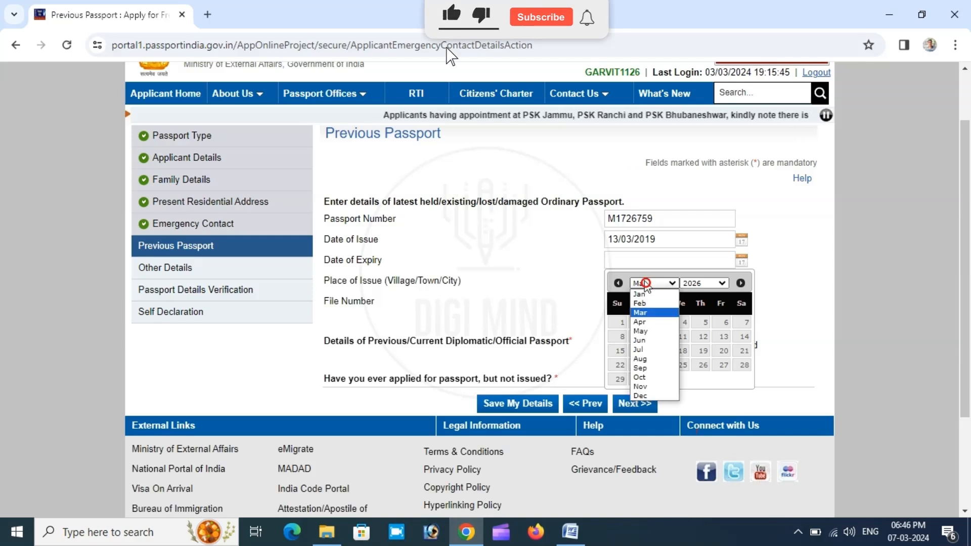
pyautogui.click(647, 350)
pyautogui.click(662, 350)
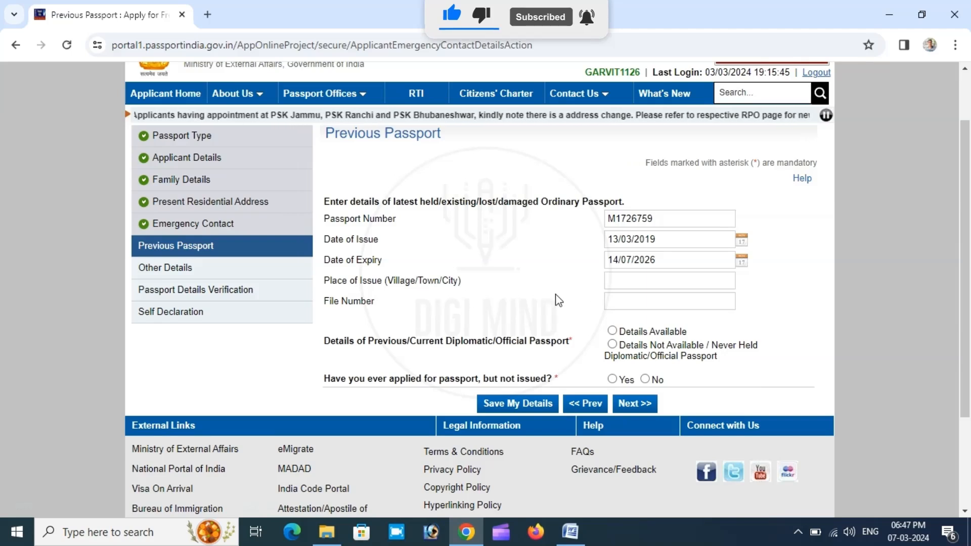
# - Enter CHANDIGARH as the previous passport's place of issue
pyautogui.click(620, 276)
pyautogui.write('F')
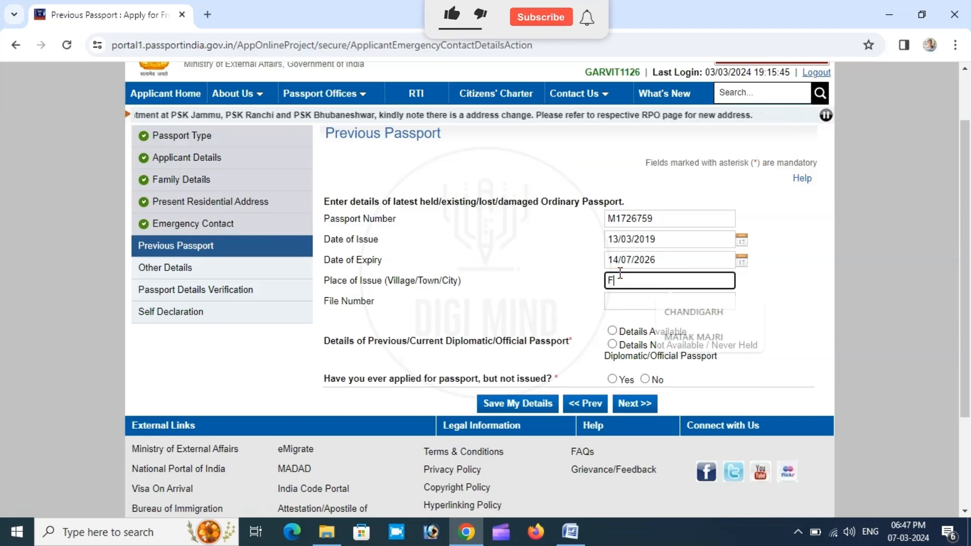
pyautogui.press('BackSpace')
pyautogui.write('CH')
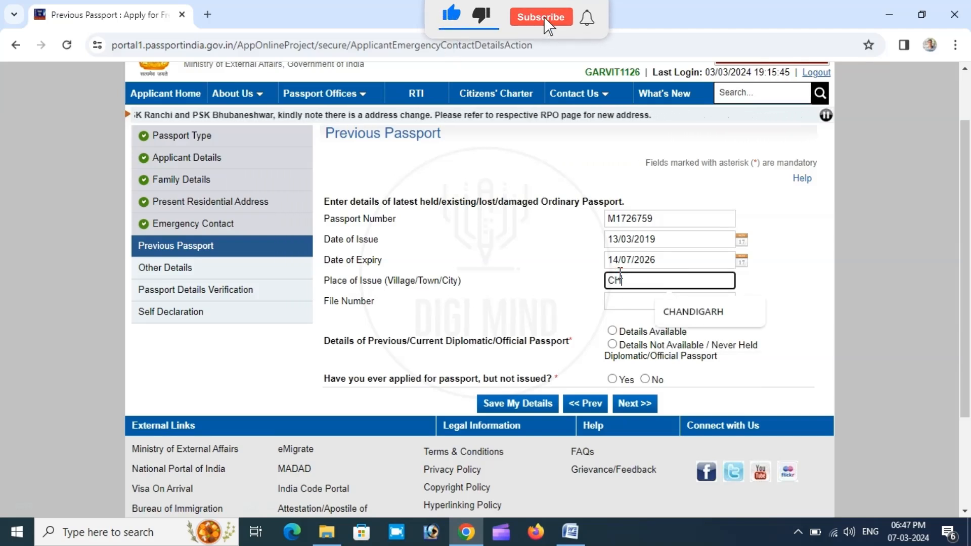
pyautogui.write('ANDIGARH')
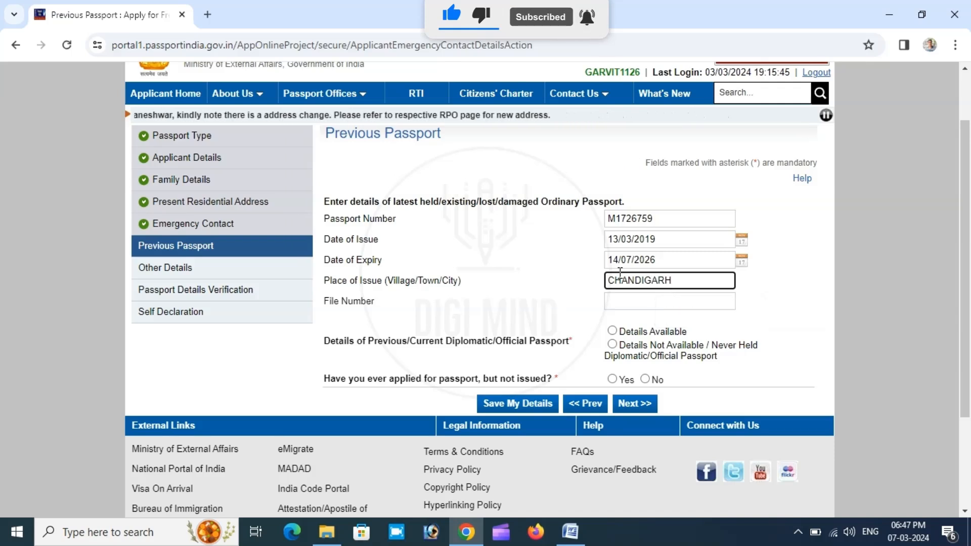
# - Enter the file number of the previous passport
pyautogui.press('Tab')
pyautogui.write('K')
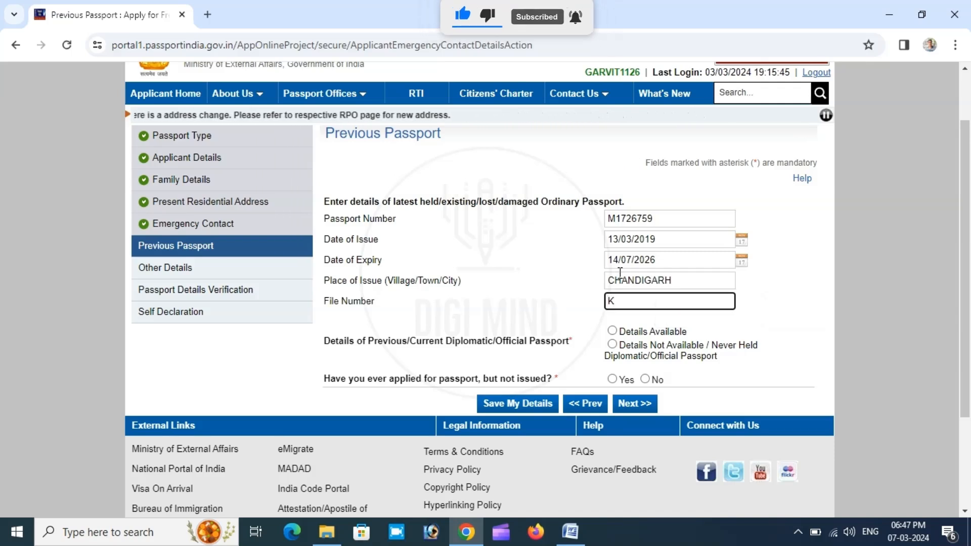
pyautogui.press('BackSpace')
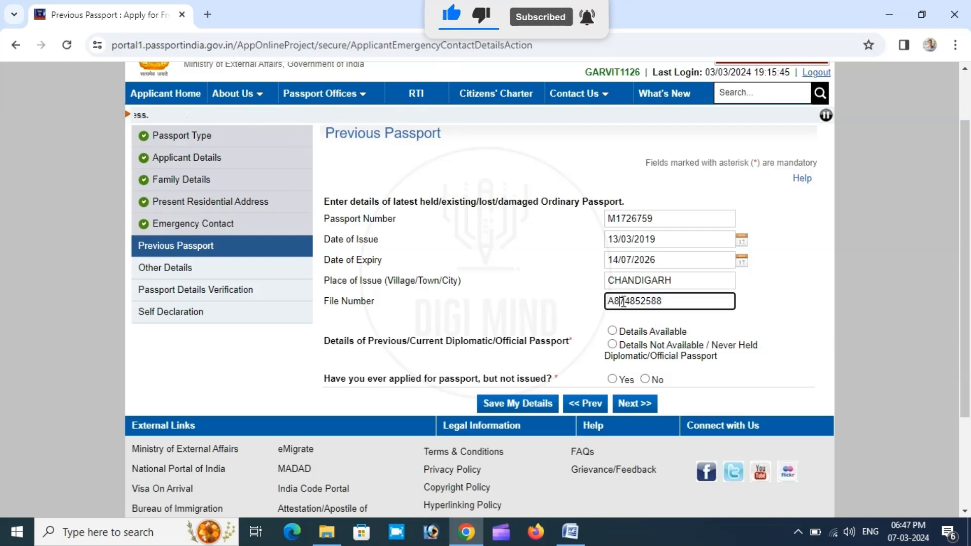
pyautogui.click(806, 300)
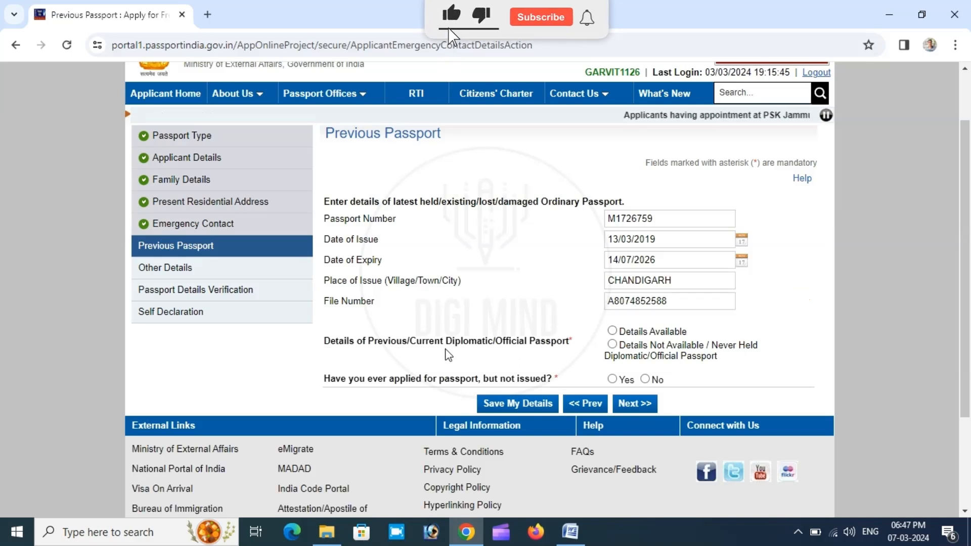
# - Mark diplomatic/official passport details as not available or never held, answer No to having applied without issue, and continue
pyautogui.click(612, 345)
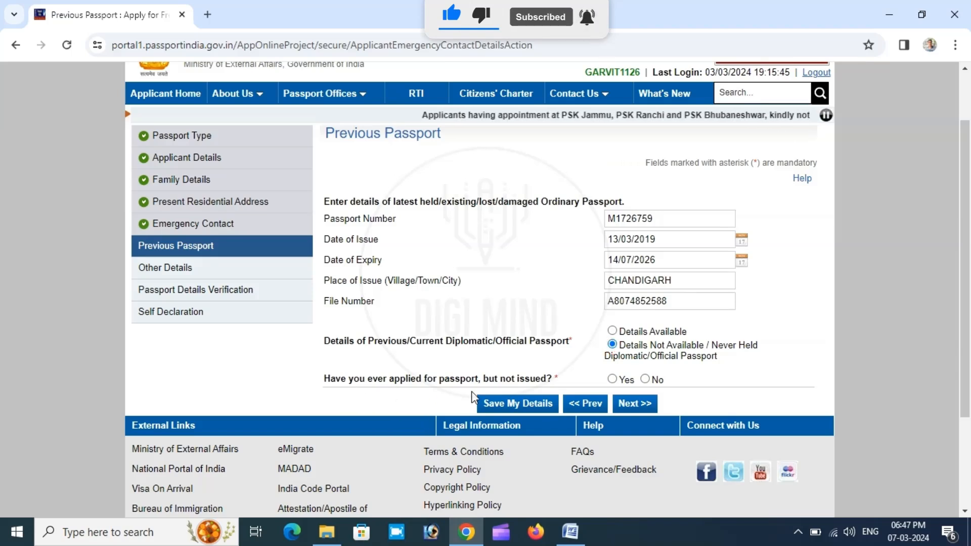
pyautogui.click(649, 381)
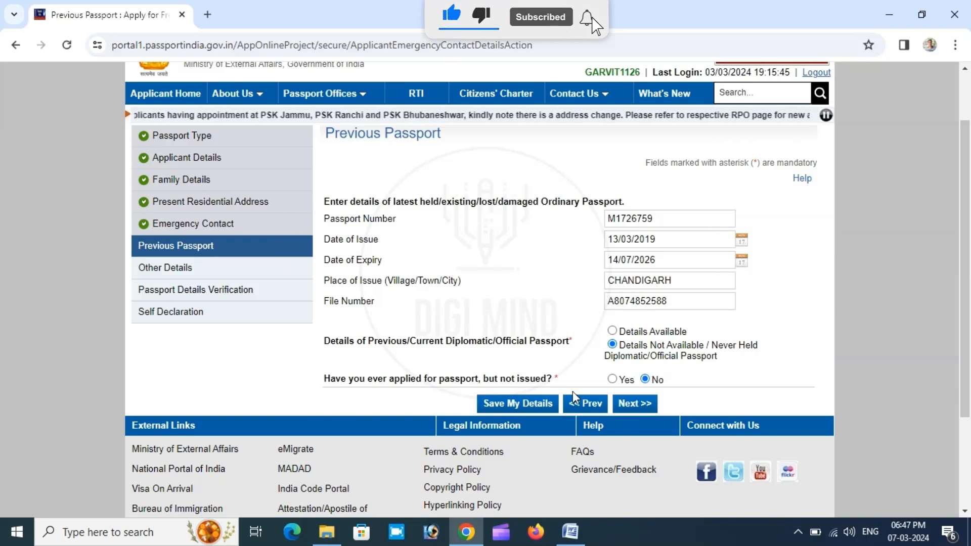
pyautogui.click(622, 408)
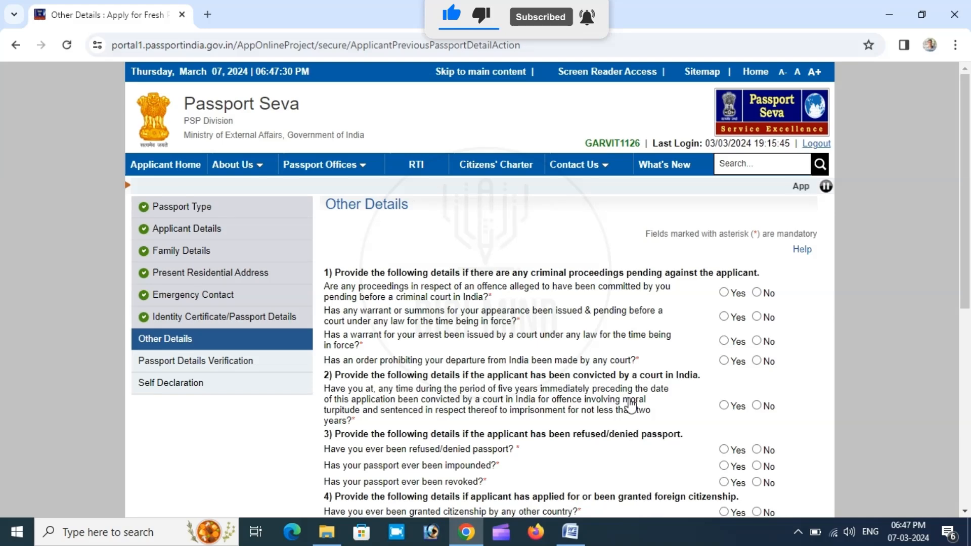
# - Answer No to all the criminal proceedings, conviction, passport refusal, foreign citizenship and Emergency Certificate questions, and continue
pyautogui.scroll(-3, 628, 330)
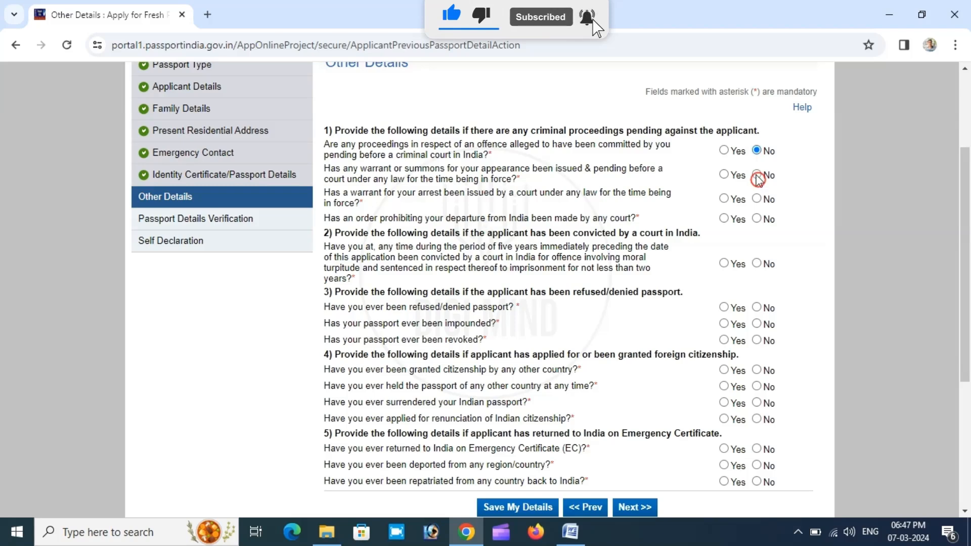
pyautogui.click(757, 263)
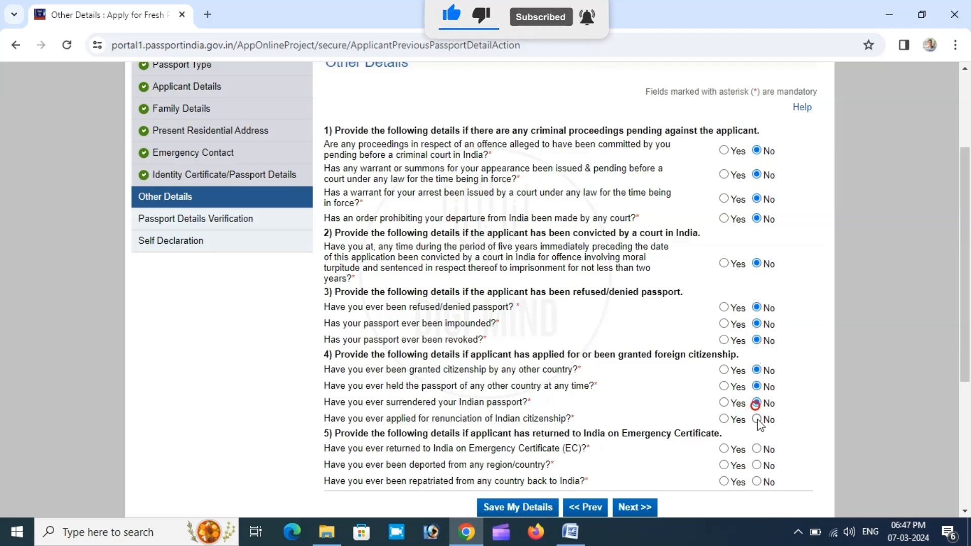
pyautogui.click(757, 466)
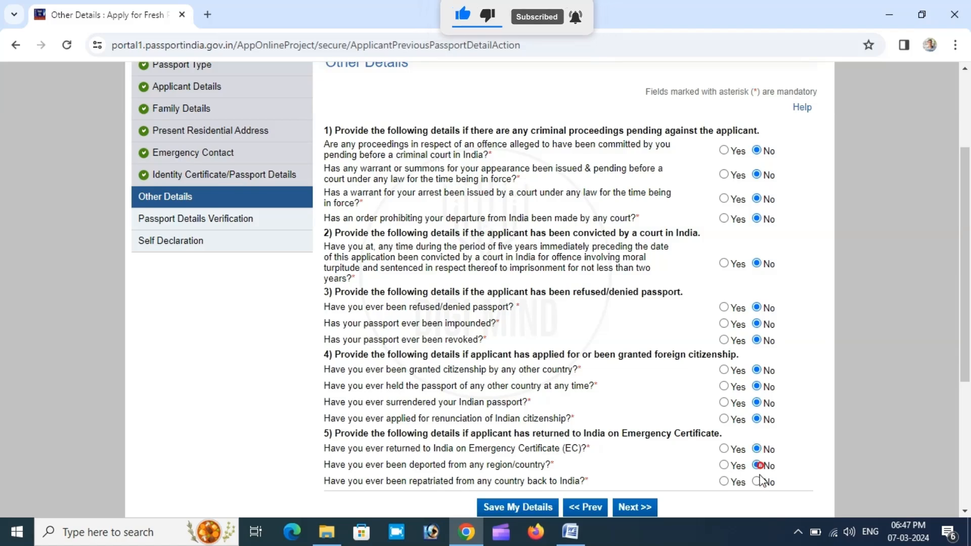
pyautogui.click(757, 481)
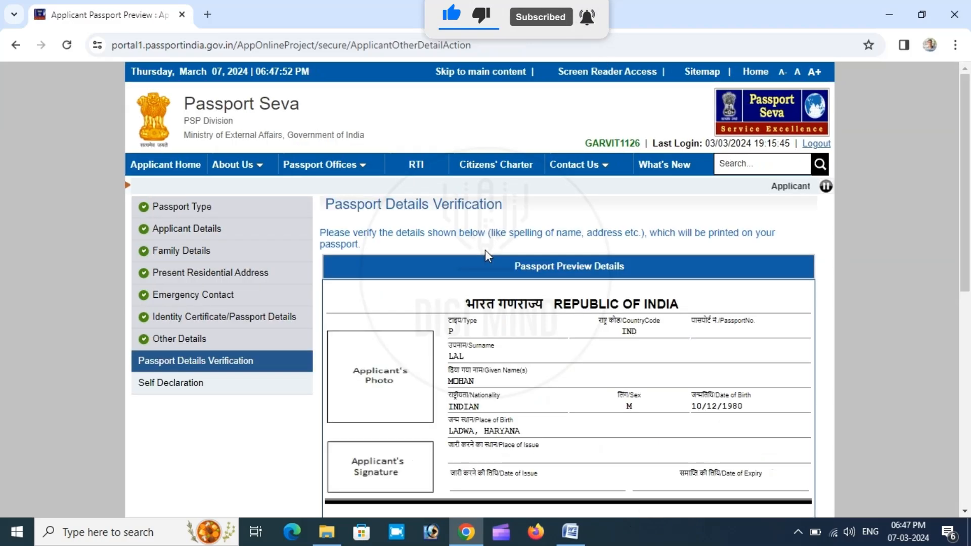
# - Review the passport preview details for spelling of names and address, and continue to the self declaration
pyautogui.scroll(-3, 522, 254)
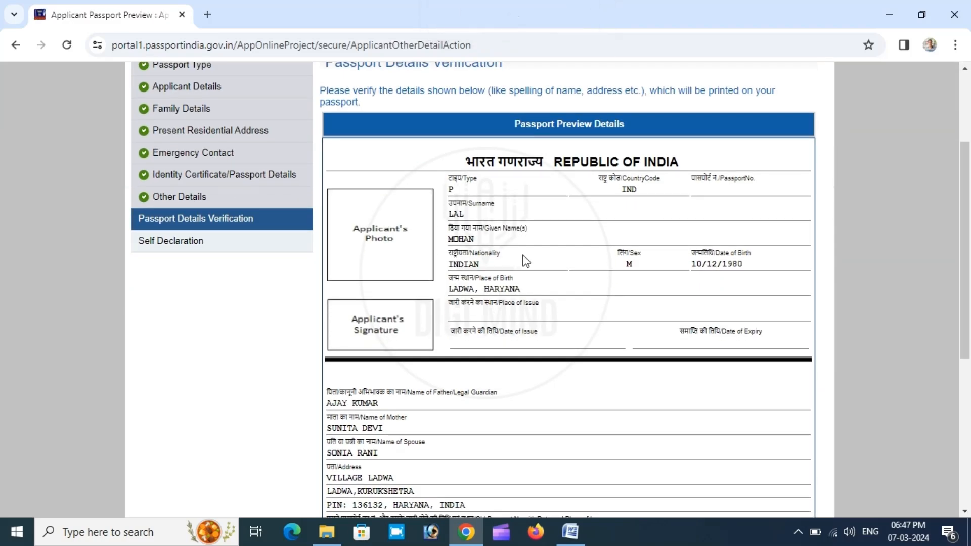
pyautogui.scroll(1, 526, 261)
pyautogui.scroll(-5, 526, 261)
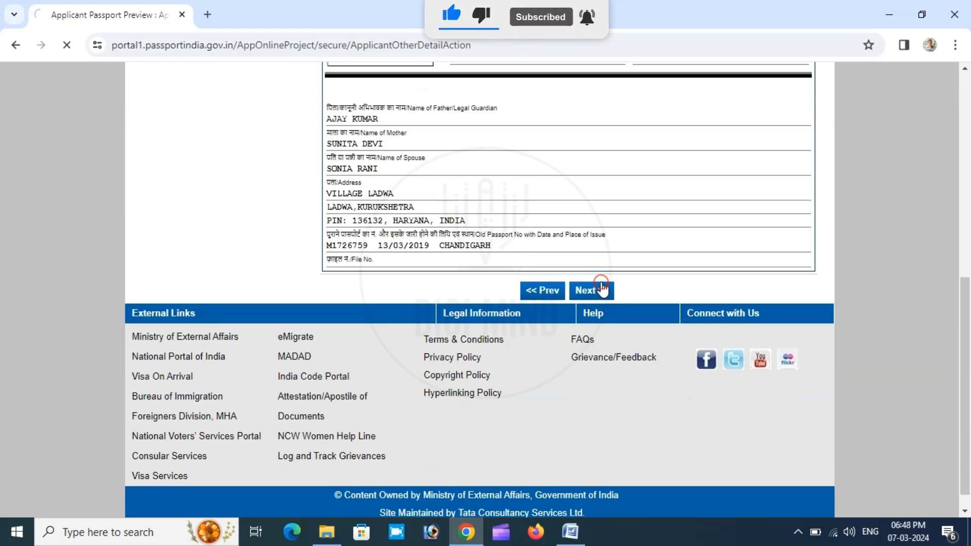
# - Choose the Transfer/School leaving/Matriculation Certificate as proof of birth and acknowledge the DigiLocker notice
pyautogui.scroll(-1, 623, 281)
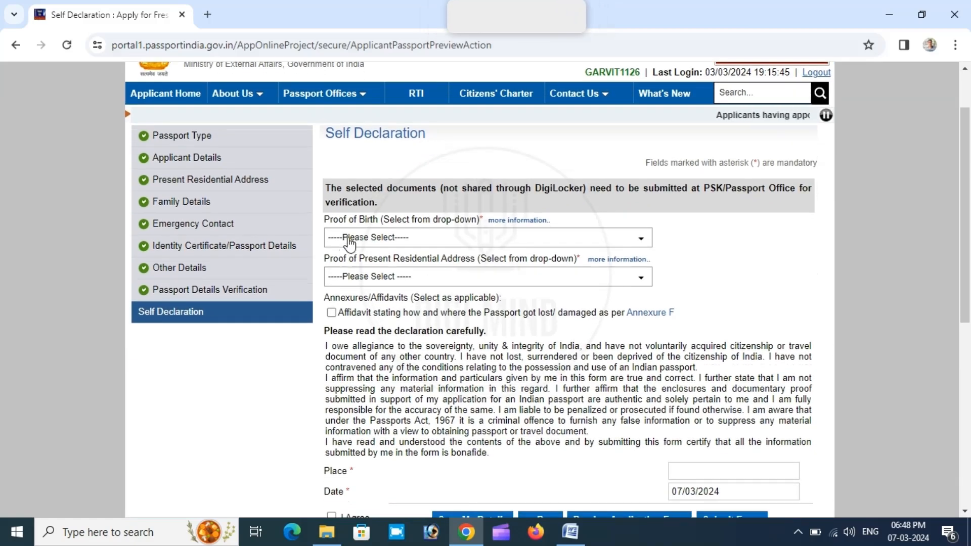
pyautogui.click(361, 228)
pyautogui.scroll(-5, 405, 354)
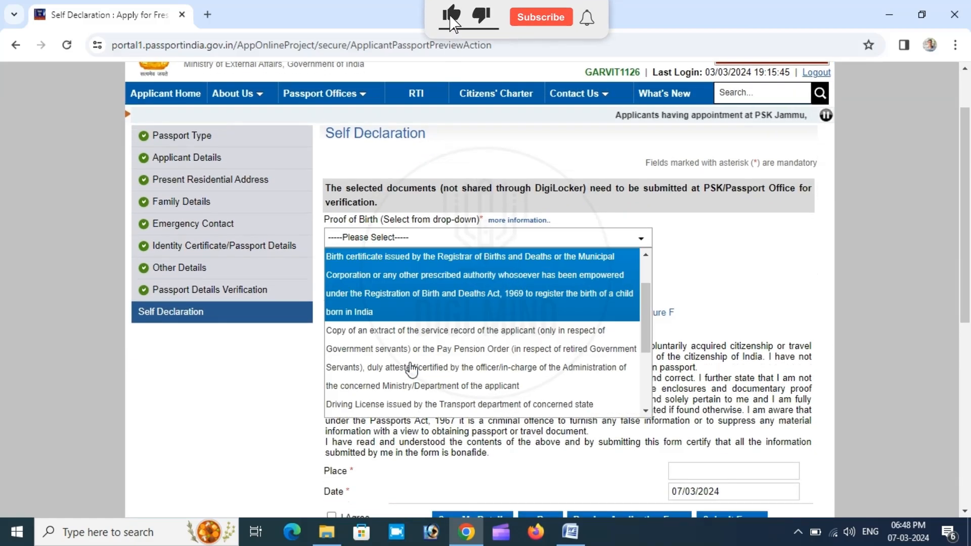
pyautogui.click(411, 397)
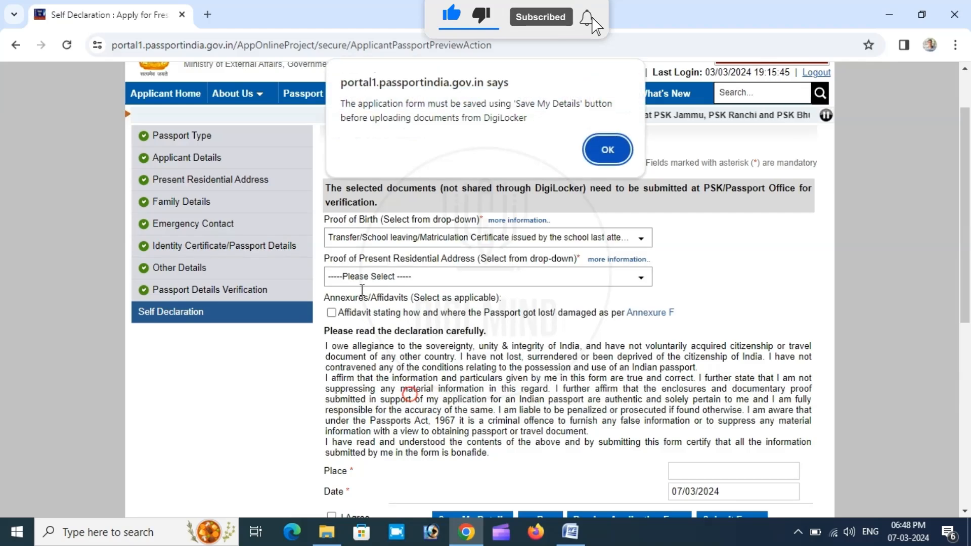
pyautogui.click(607, 150)
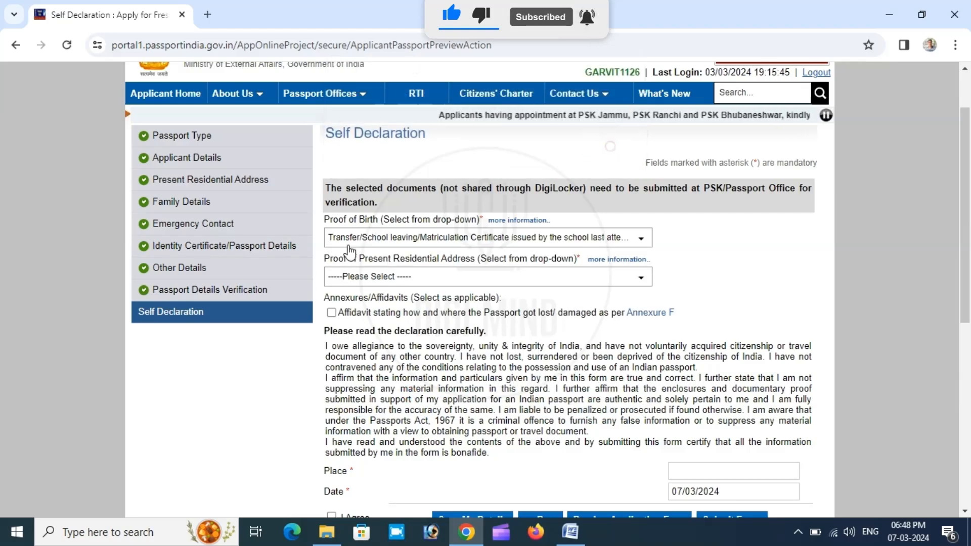
# - Choose Aadhaar Card (Address Proof) as proof of present residential address, acknowledge the notice, and include the Annexure F affidavit
pyautogui.click(365, 277)
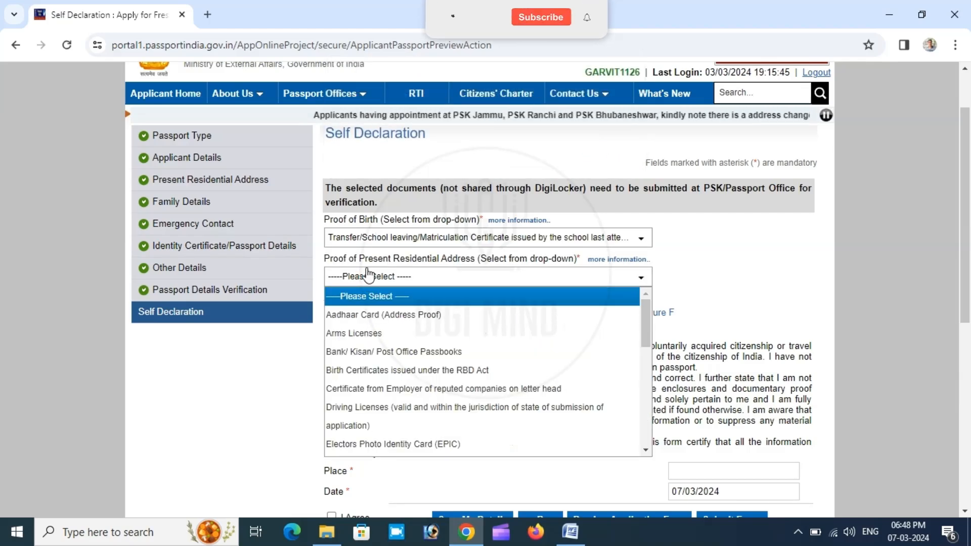
pyautogui.click(382, 314)
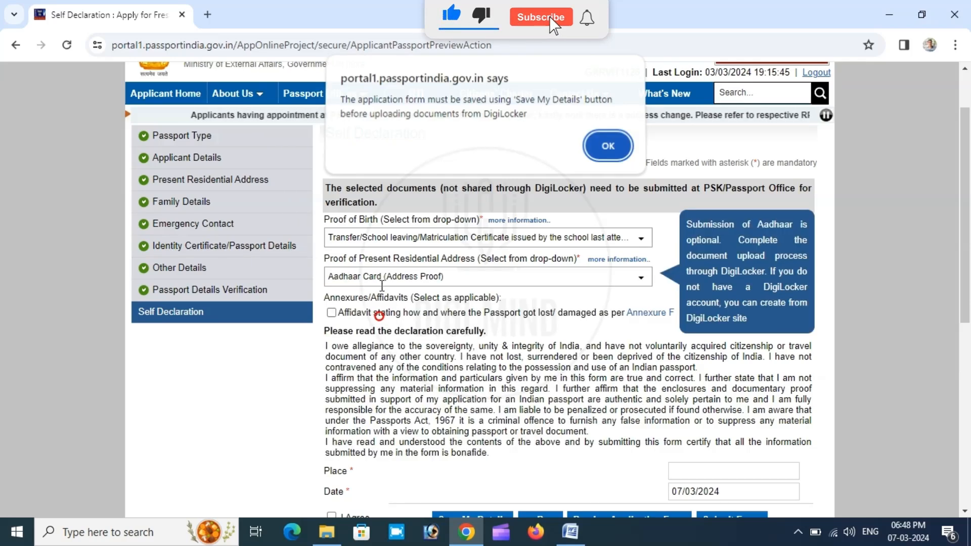
pyautogui.click(610, 149)
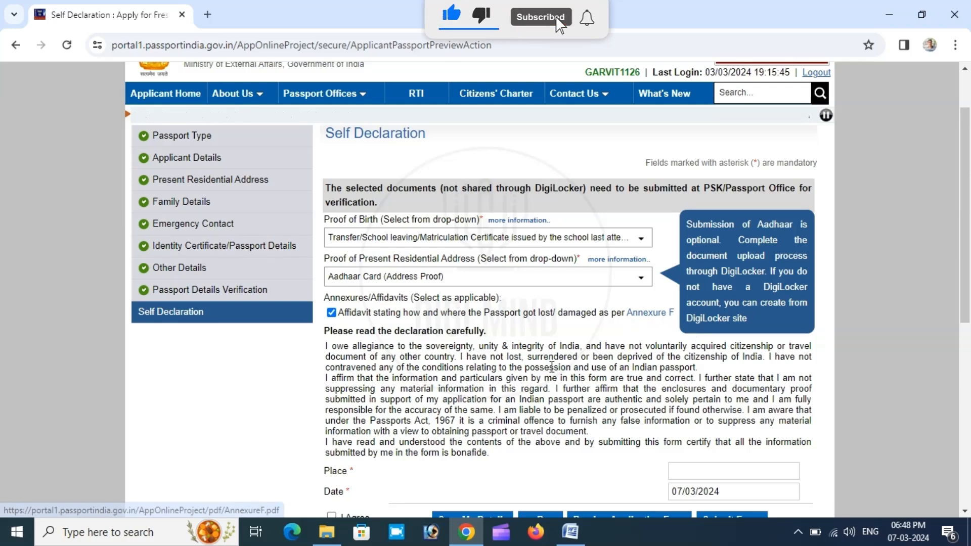
# - Enter LADWA as the declaration place, agree to the declaration and submit the application form
pyautogui.scroll(-4, 551, 365)
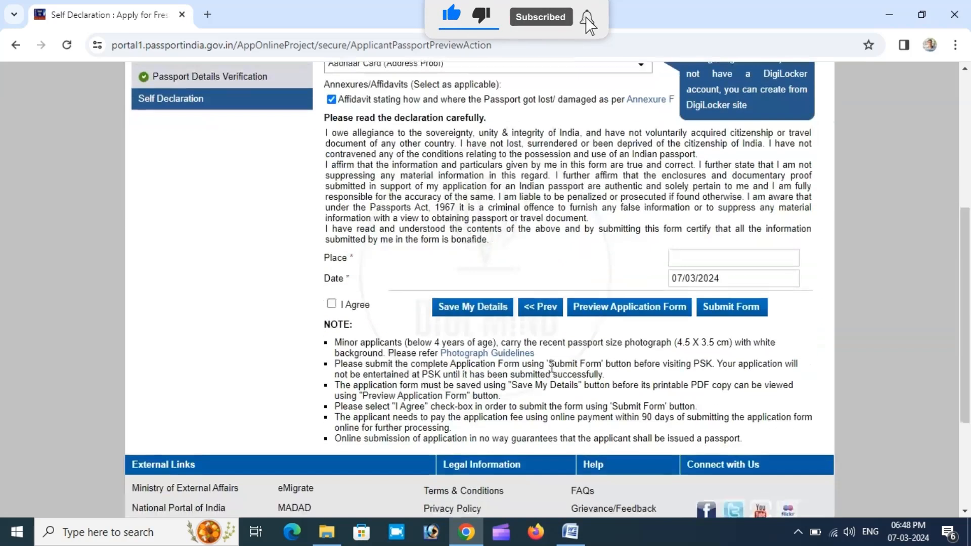
pyautogui.click(696, 254)
pyautogui.write('LADWA')
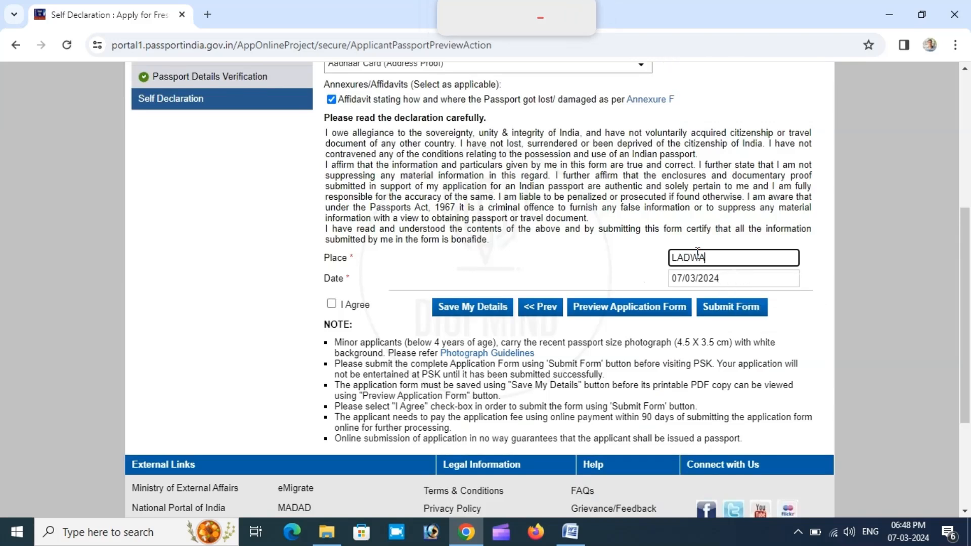
pyautogui.press('Tab')
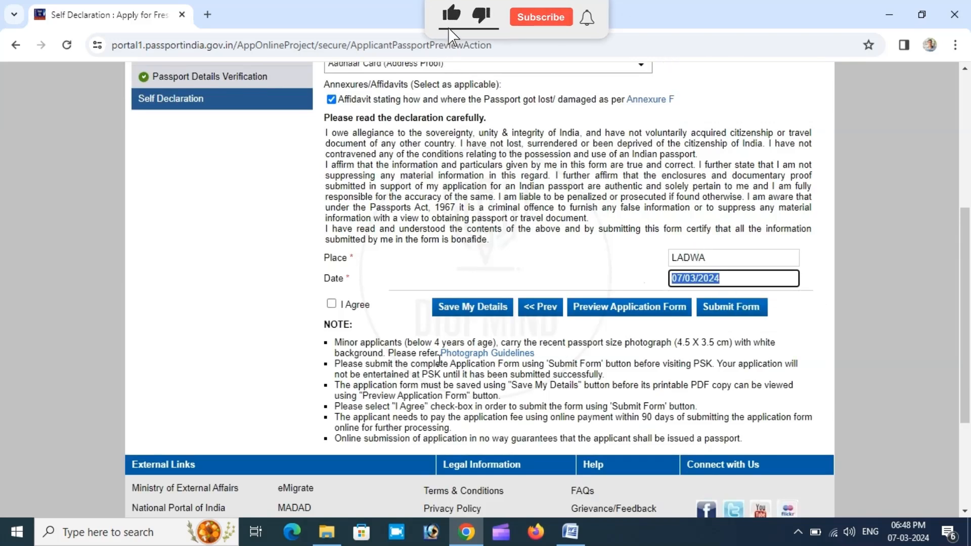
pyautogui.click(334, 305)
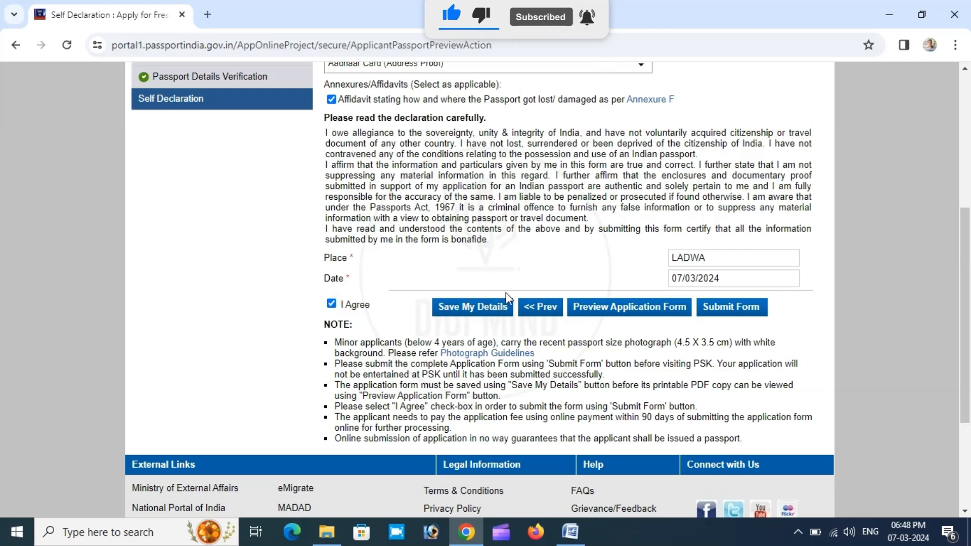
pyautogui.click(727, 308)
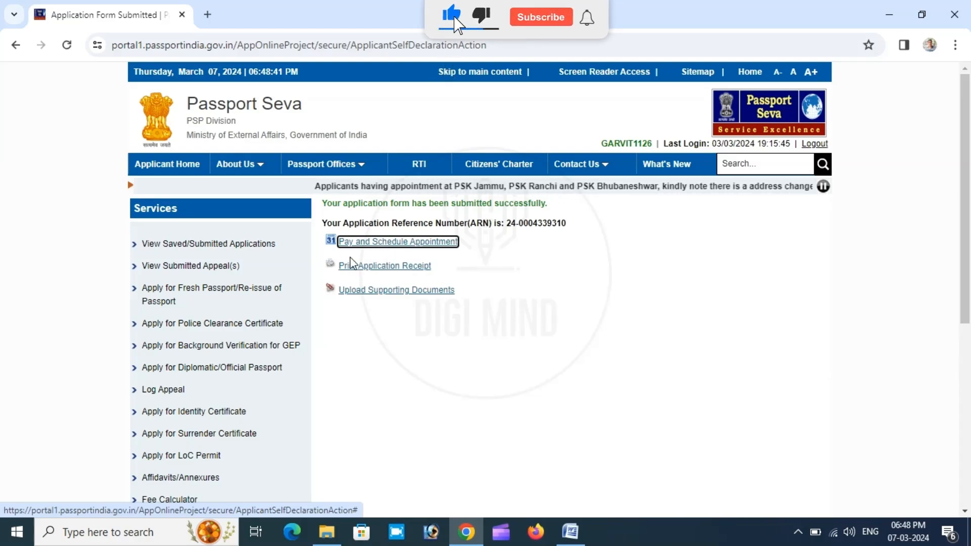
# - Start paying and scheduling the appointment, keep the State Bank MOPS online payment mode, and proceed to the appointment locations
pyautogui.click(431, 245)
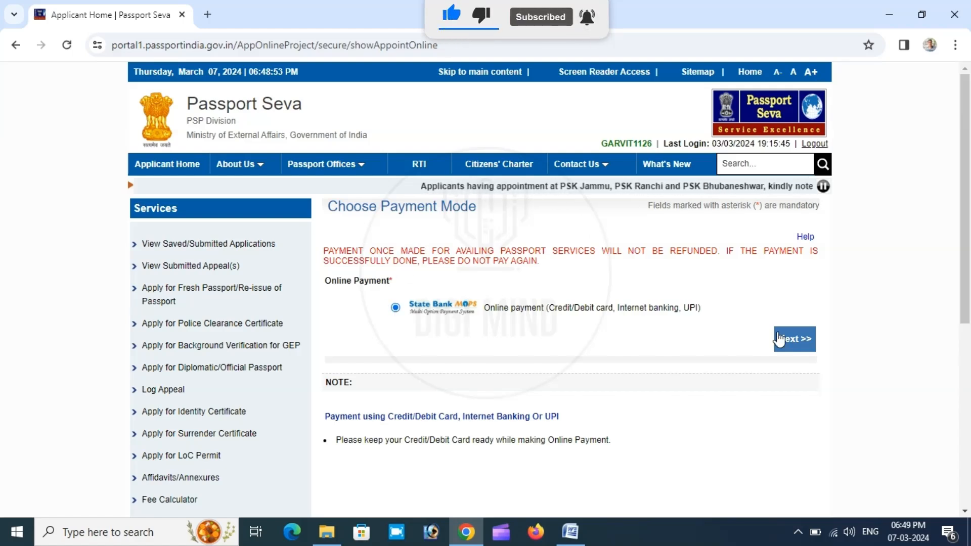
pyautogui.click(787, 342)
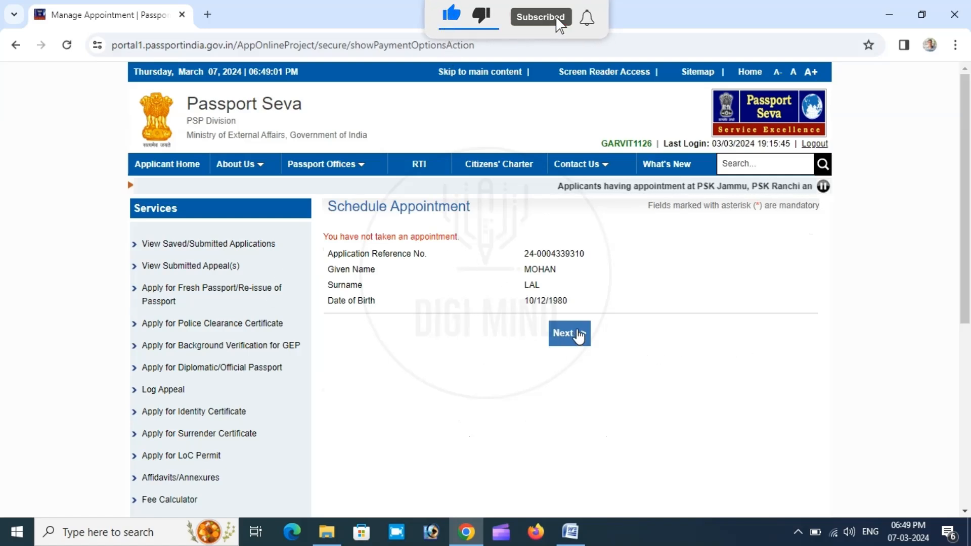
pyautogui.click(574, 332)
# - Select PSK Ambala as the appointment location, enter the displayed captcha characters and continue
pyautogui.scroll(-1, 579, 335)
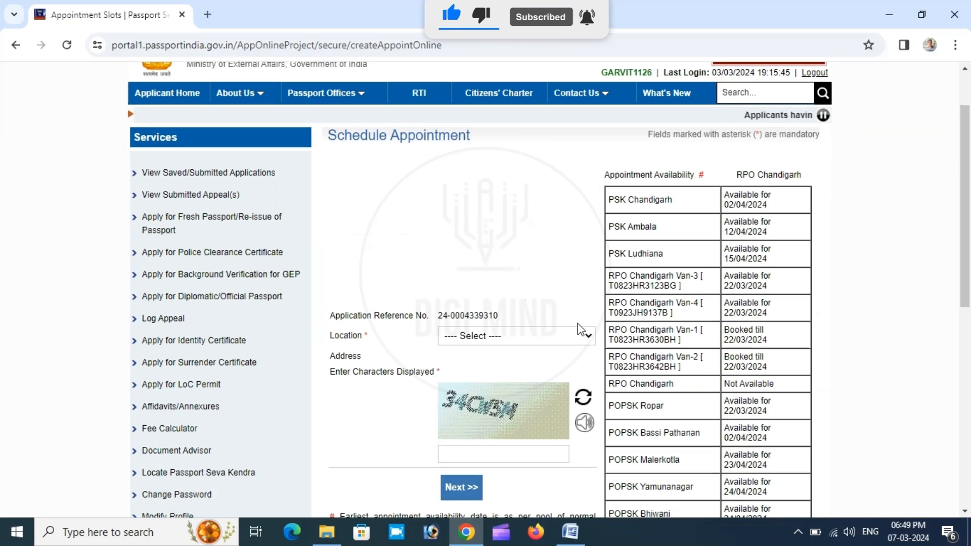
pyautogui.click(508, 337)
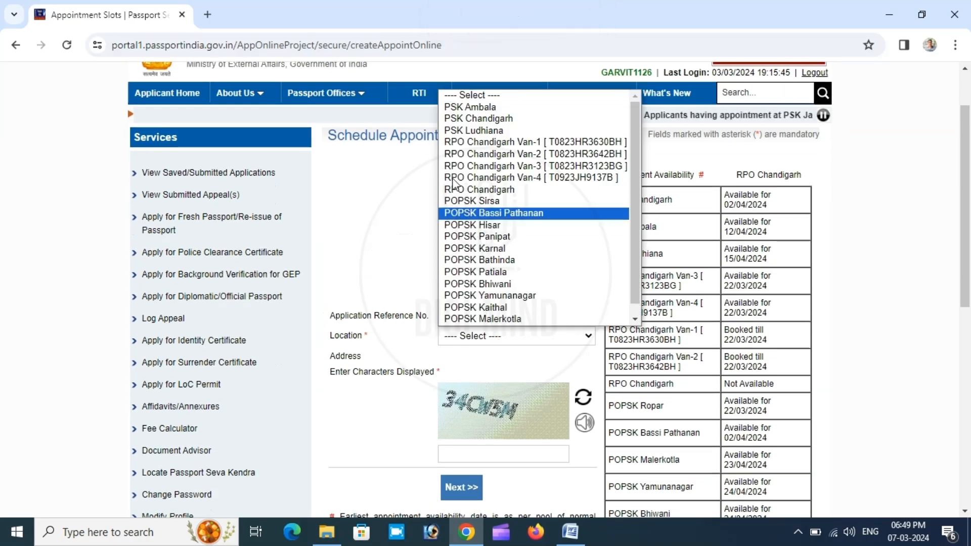
pyautogui.click(464, 108)
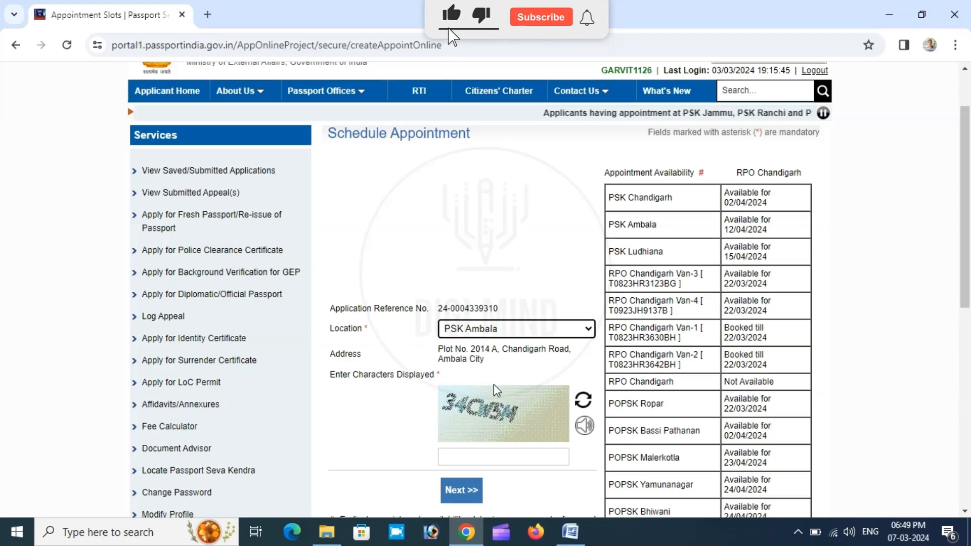
pyautogui.scroll(-2, 494, 384)
pyautogui.click(483, 324)
pyautogui.write('34CW')
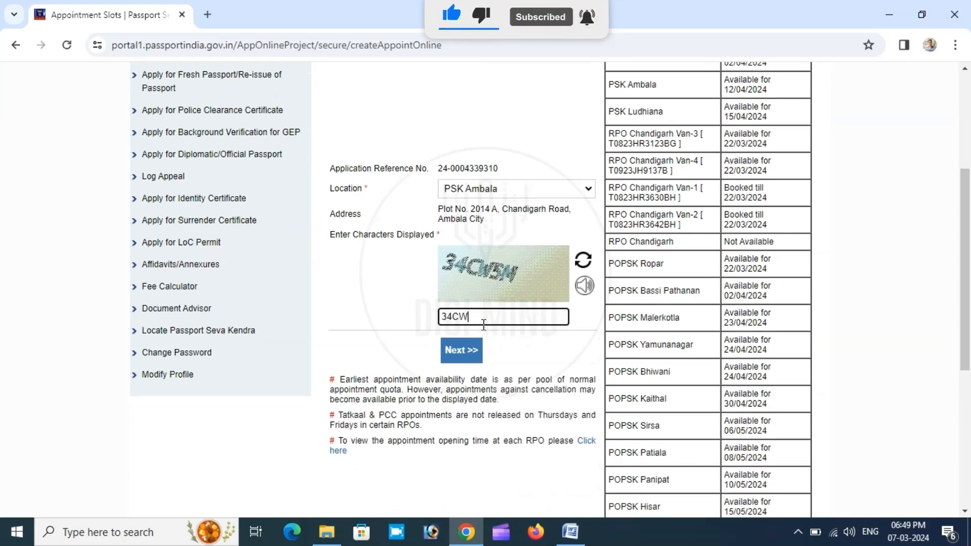
pyautogui.write('5M')
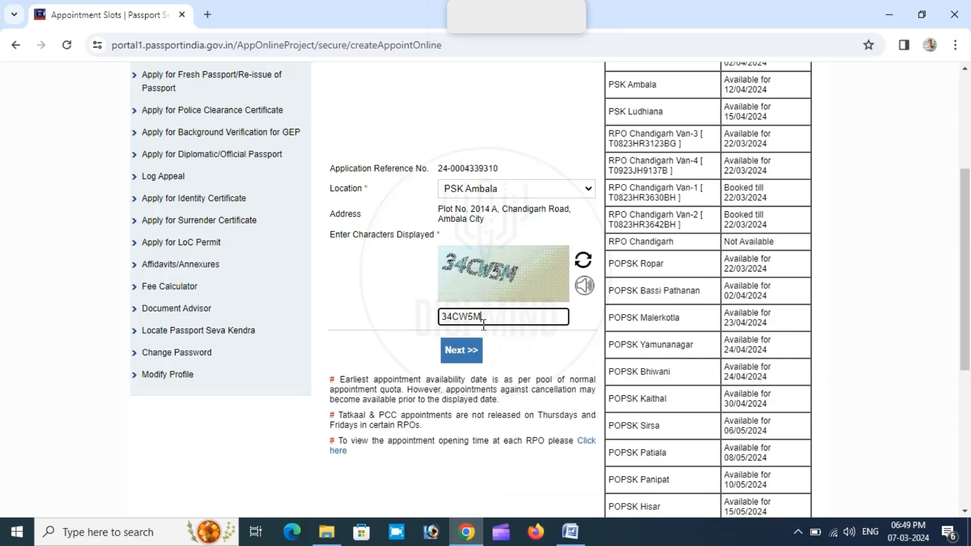
pyautogui.click(458, 353)
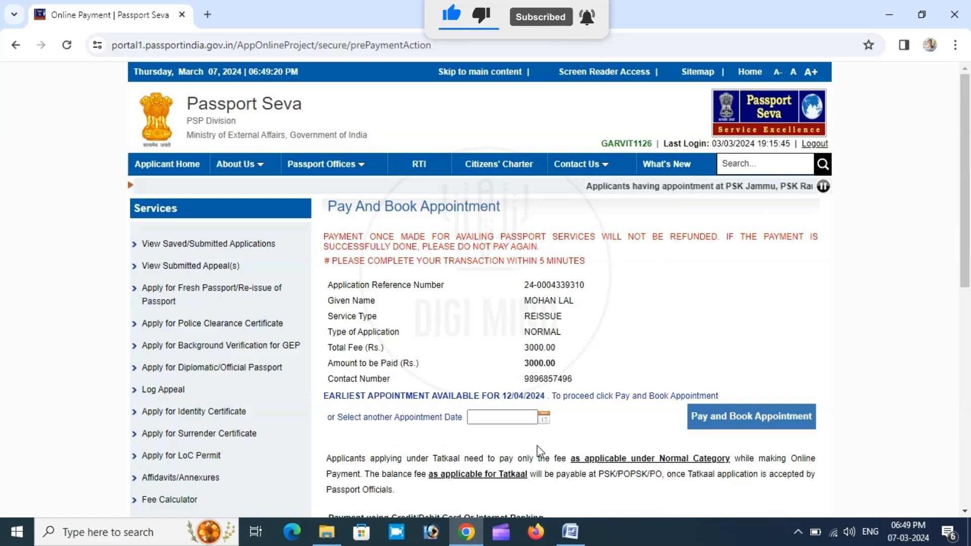
# - Set the appointment date to 12/04/2024 from the available dates in the calendar
pyautogui.click(544, 419)
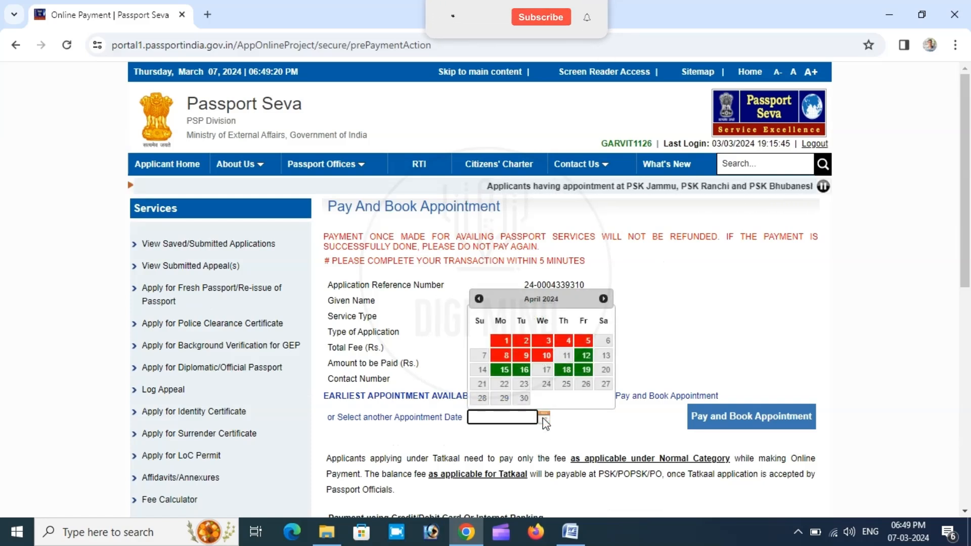
pyautogui.click(709, 325)
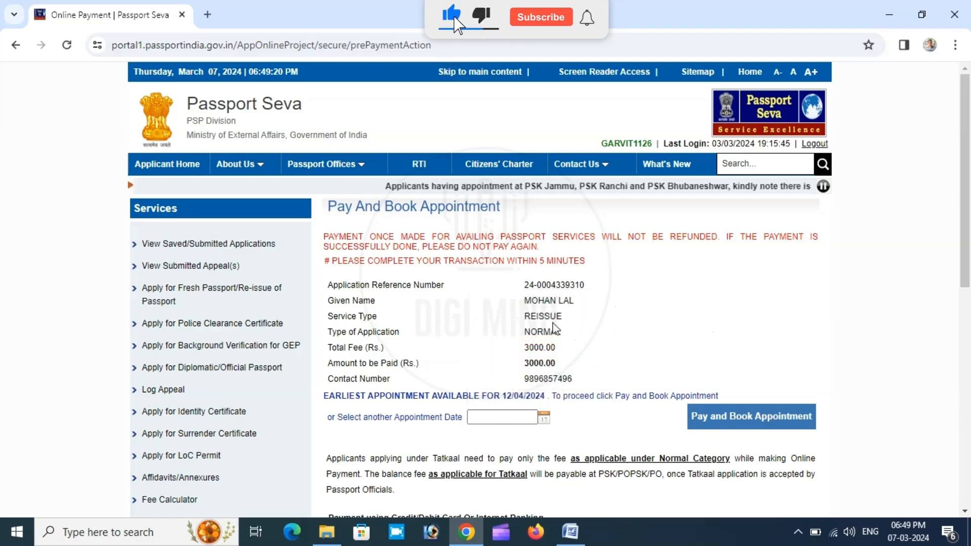
pyautogui.click(543, 419)
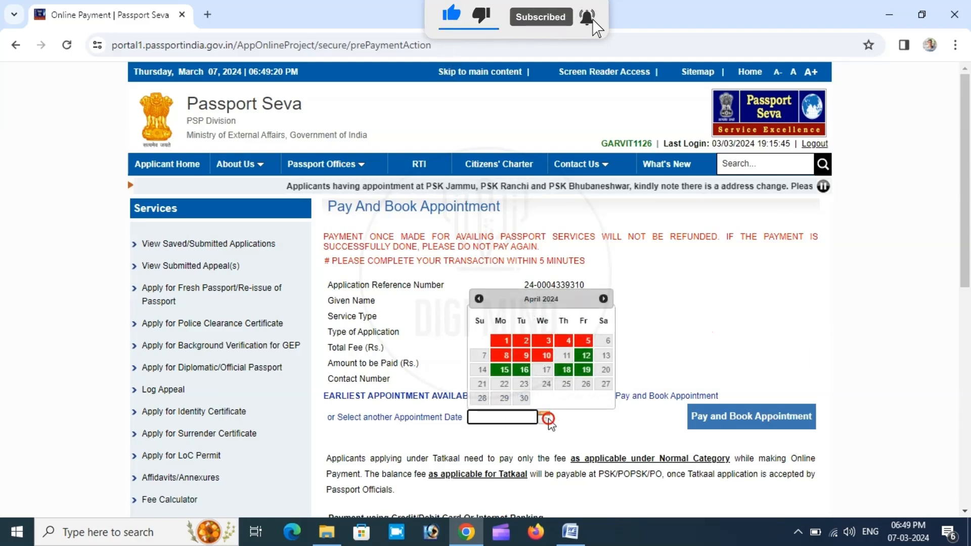
pyautogui.click(586, 355)
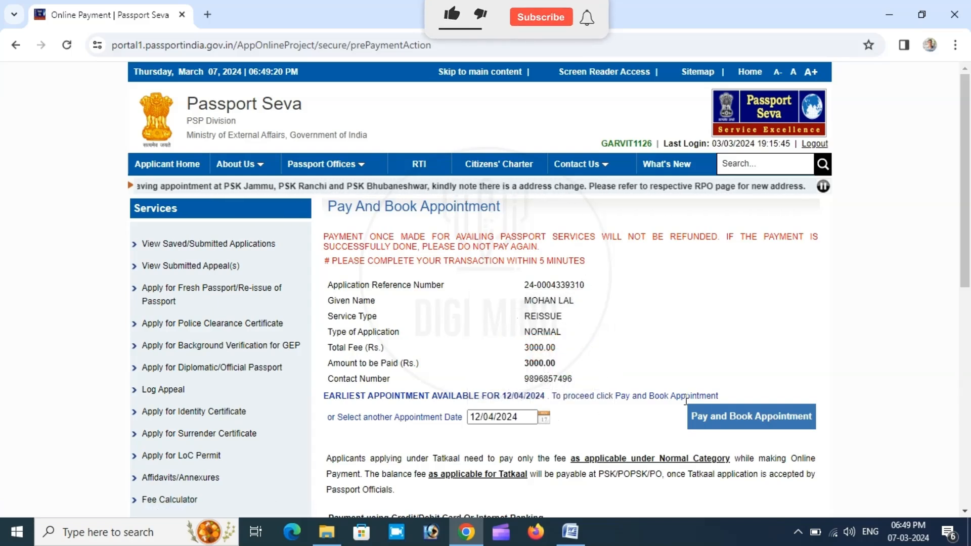
# - Proceed to pay and book the appointment, accept the caution notice, and choose Other Bank Net Banking as the payment method
pyautogui.click(760, 427)
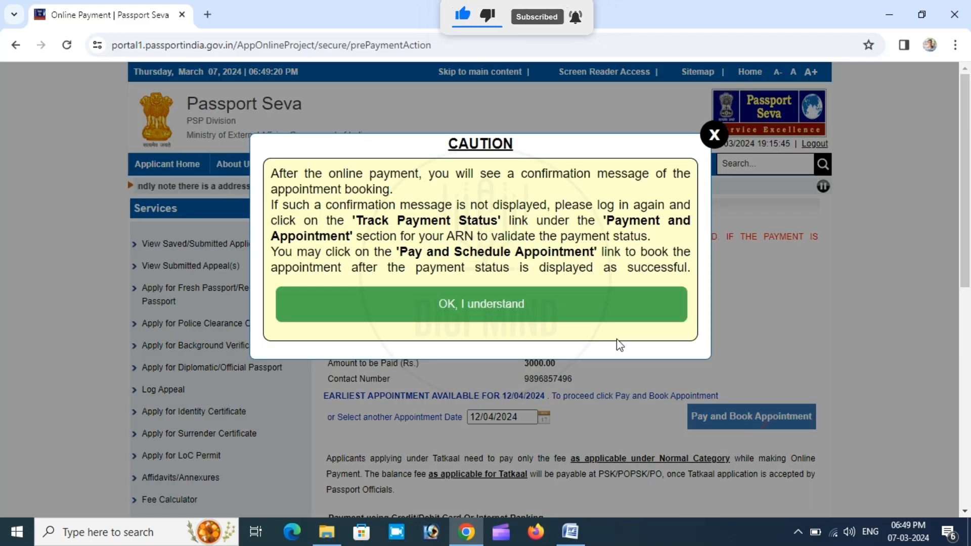
pyautogui.click(503, 306)
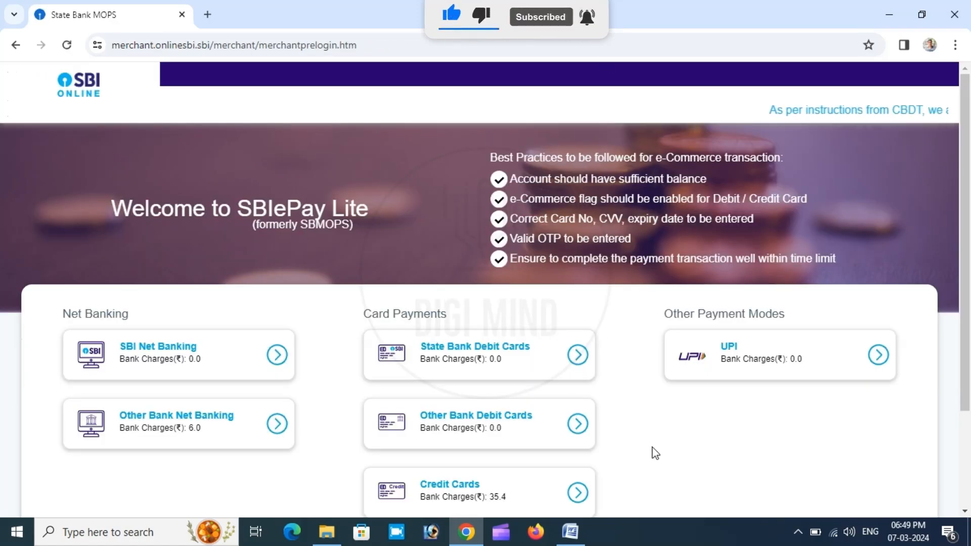
pyautogui.scroll(-2, 655, 454)
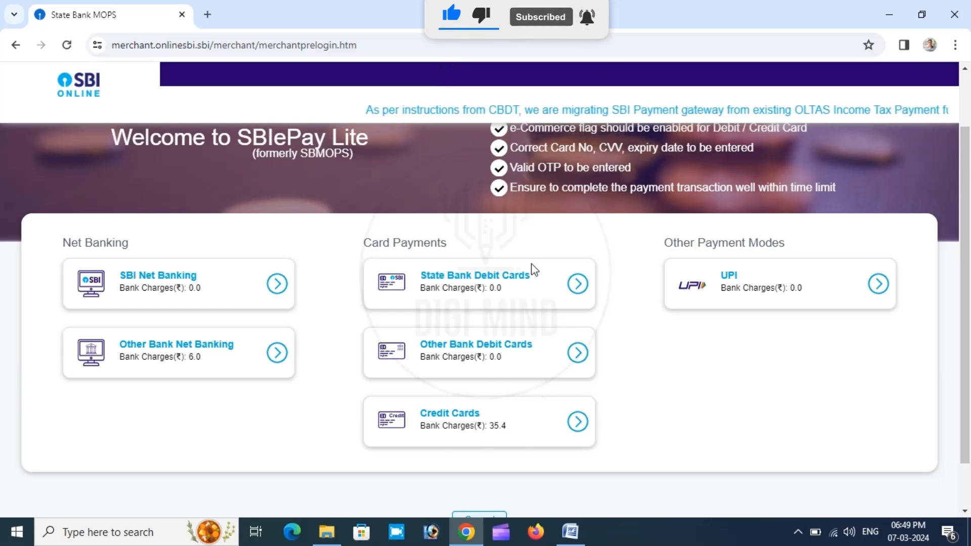
pyautogui.click(167, 349)
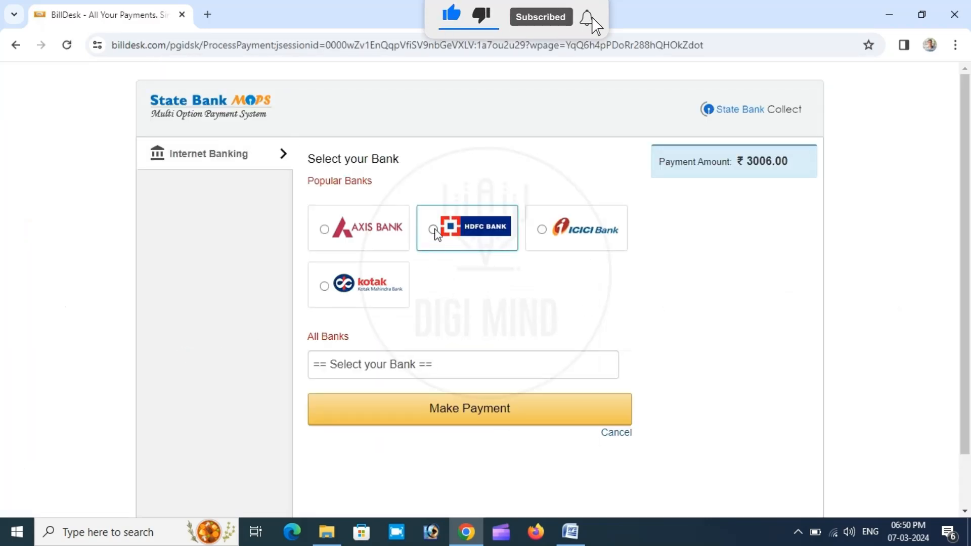
# - Select HDFC Bank for internet banking and make the payment
pyautogui.click(434, 230)
pyautogui.scroll(-1, 598, 299)
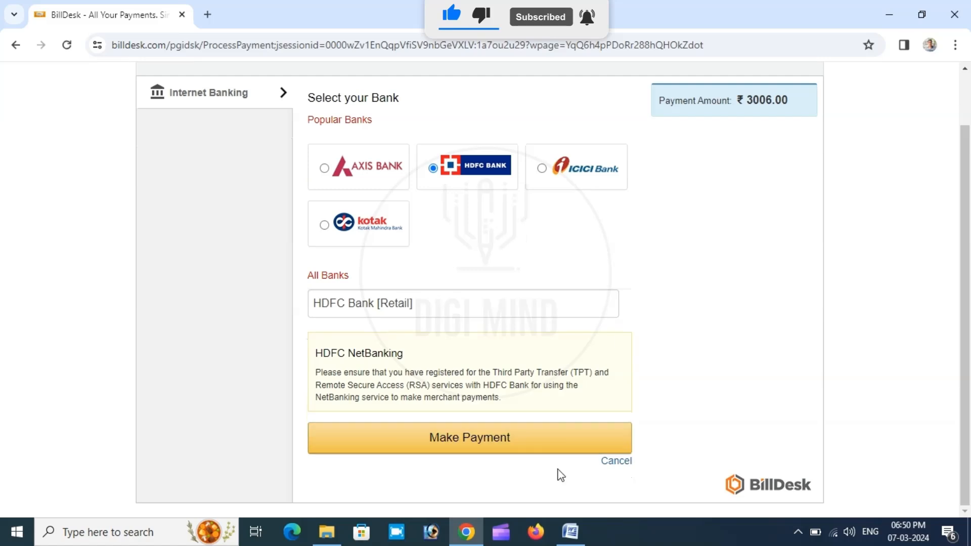
pyautogui.click(468, 439)
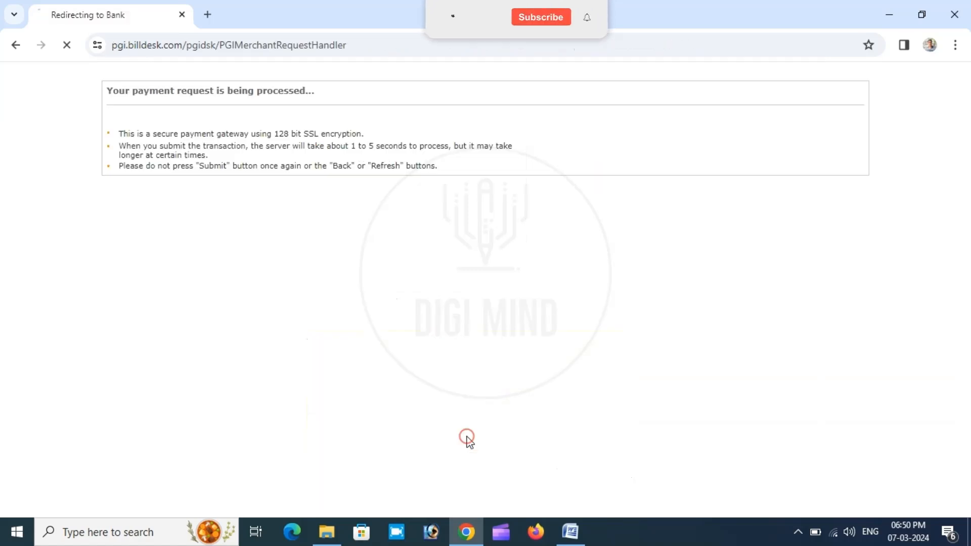